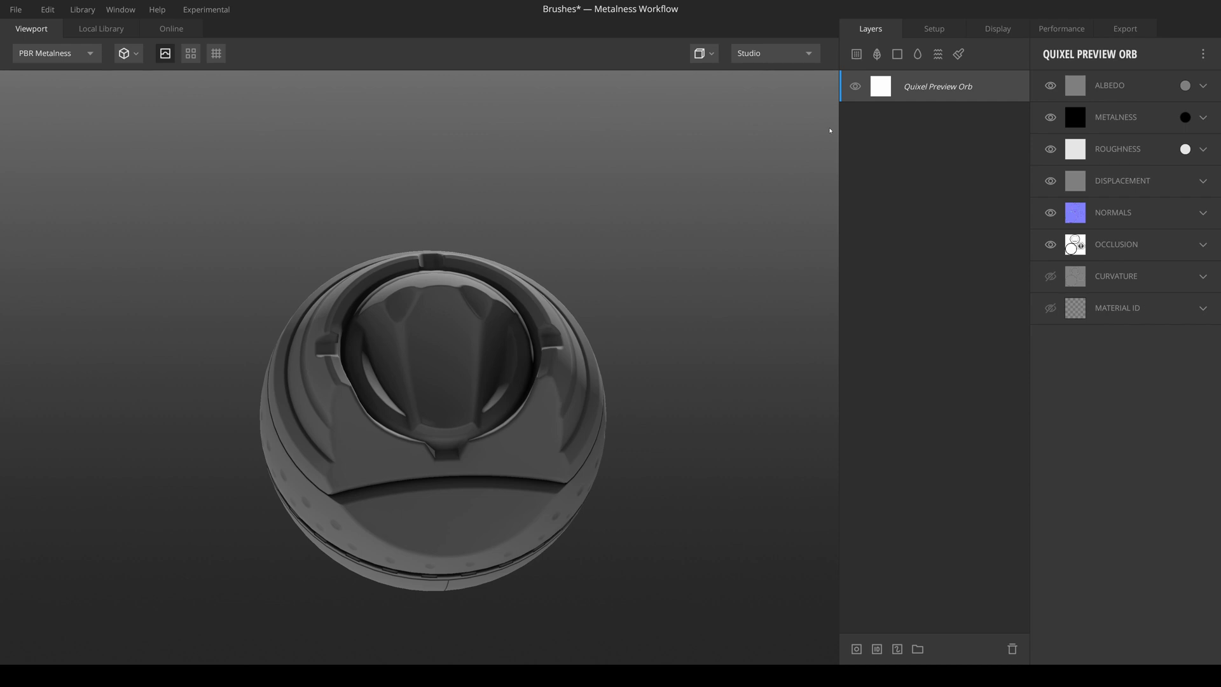
Step: Add a Paint layer above the Quixel Preview Orb from the Layers panel
left_click(959, 54)
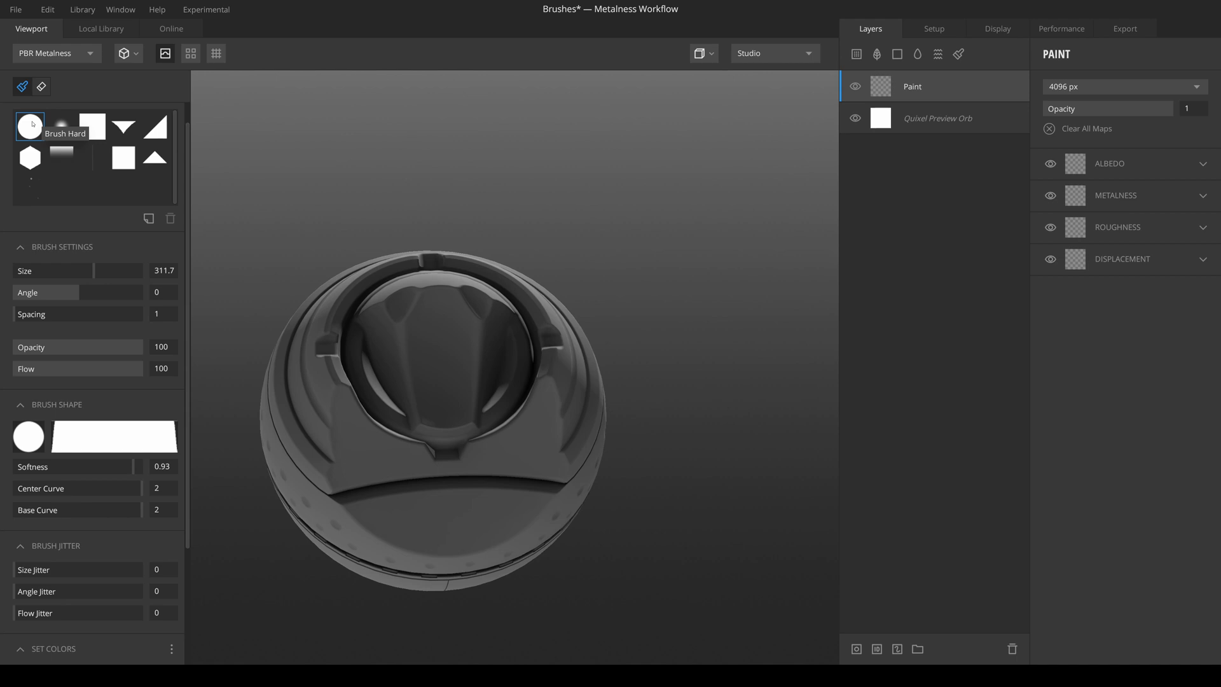
left_click(101, 29)
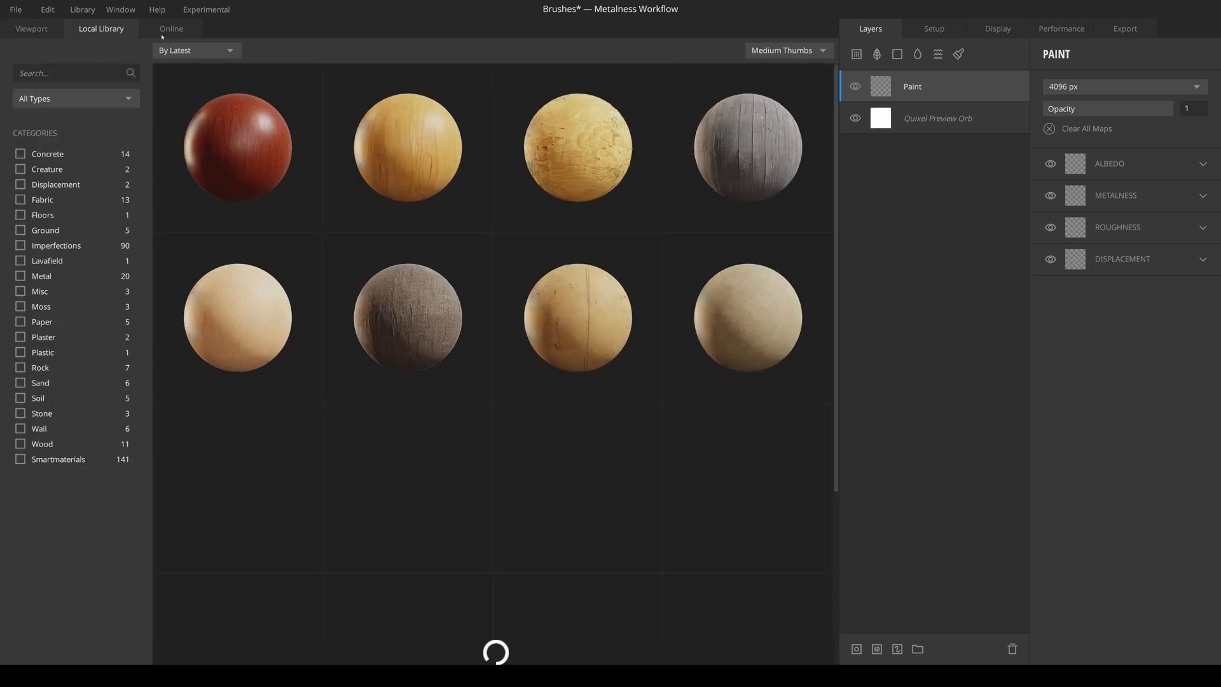
left_click(164, 30)
left_click(66, 99)
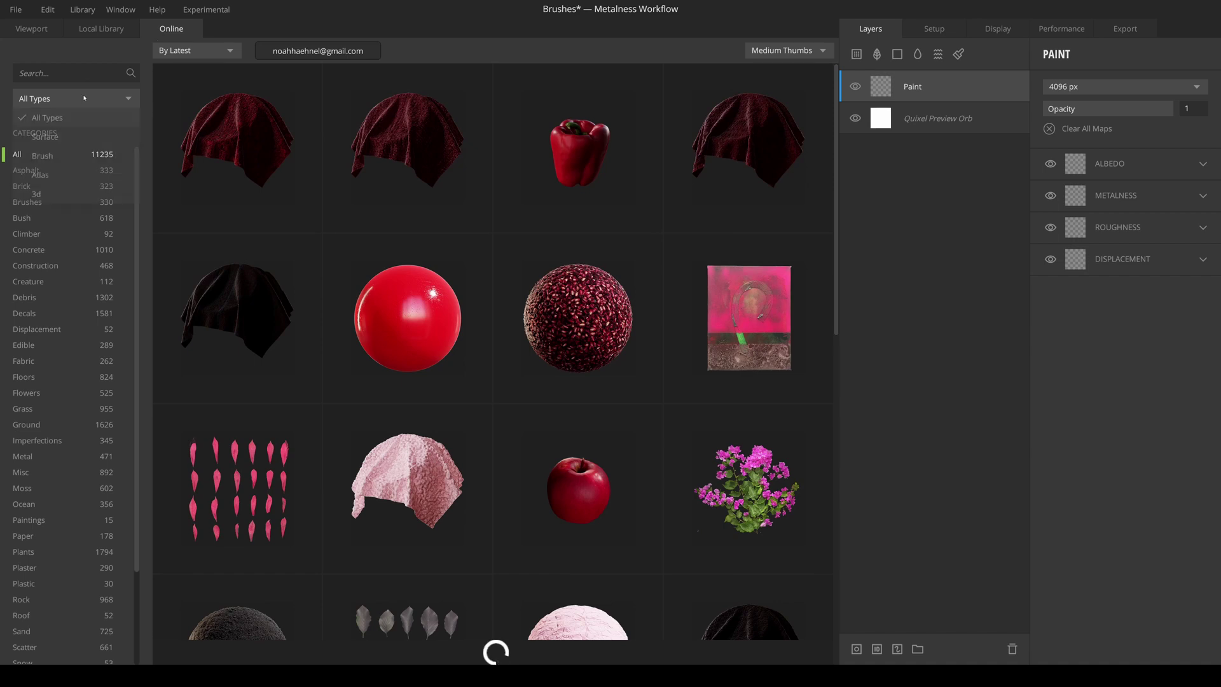
left_click(55, 157)
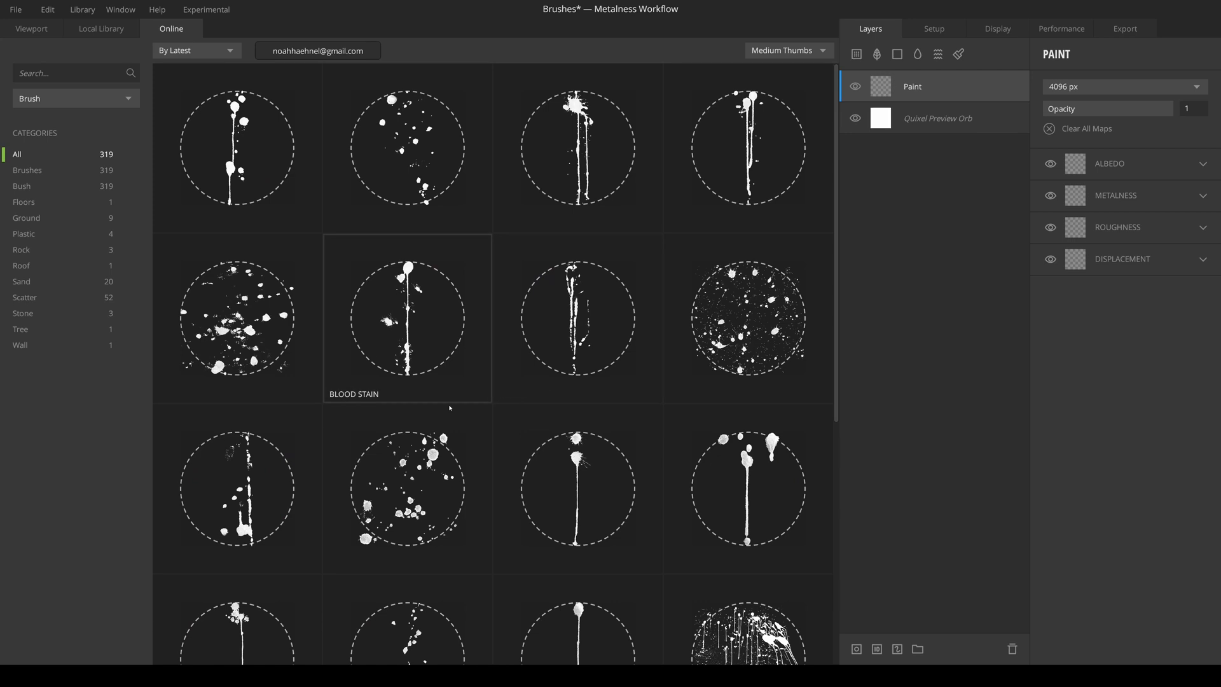
scroll(449, 407, "down", 3)
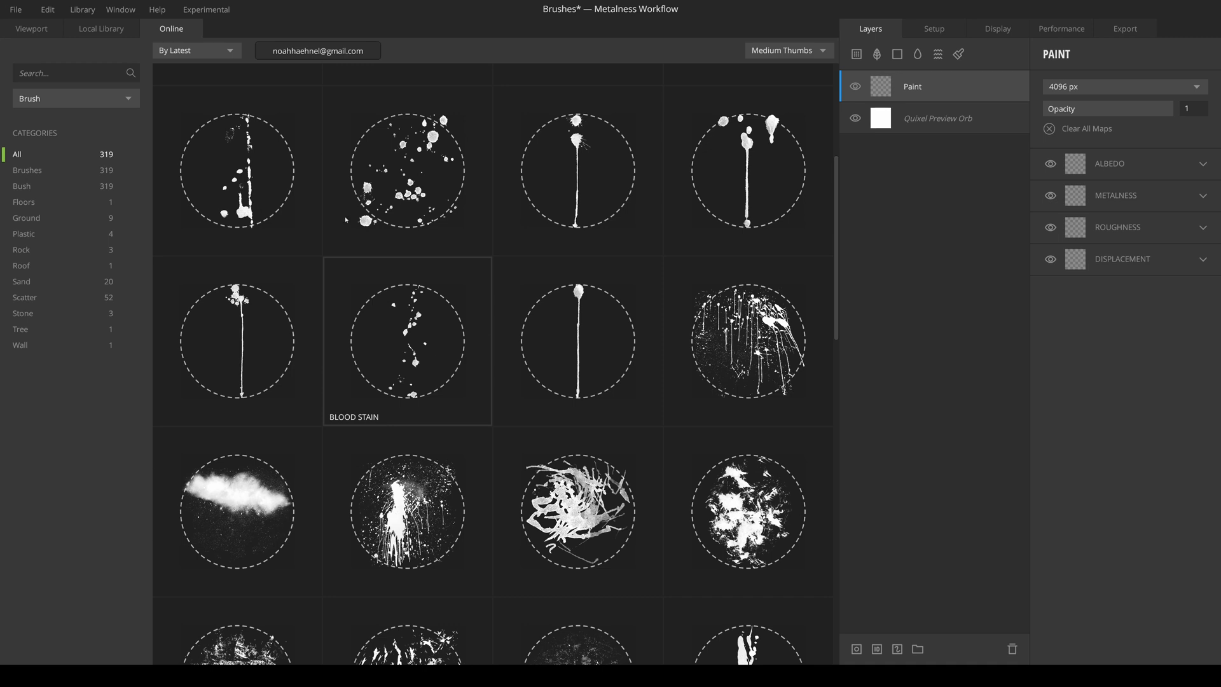
left_click(35, 27)
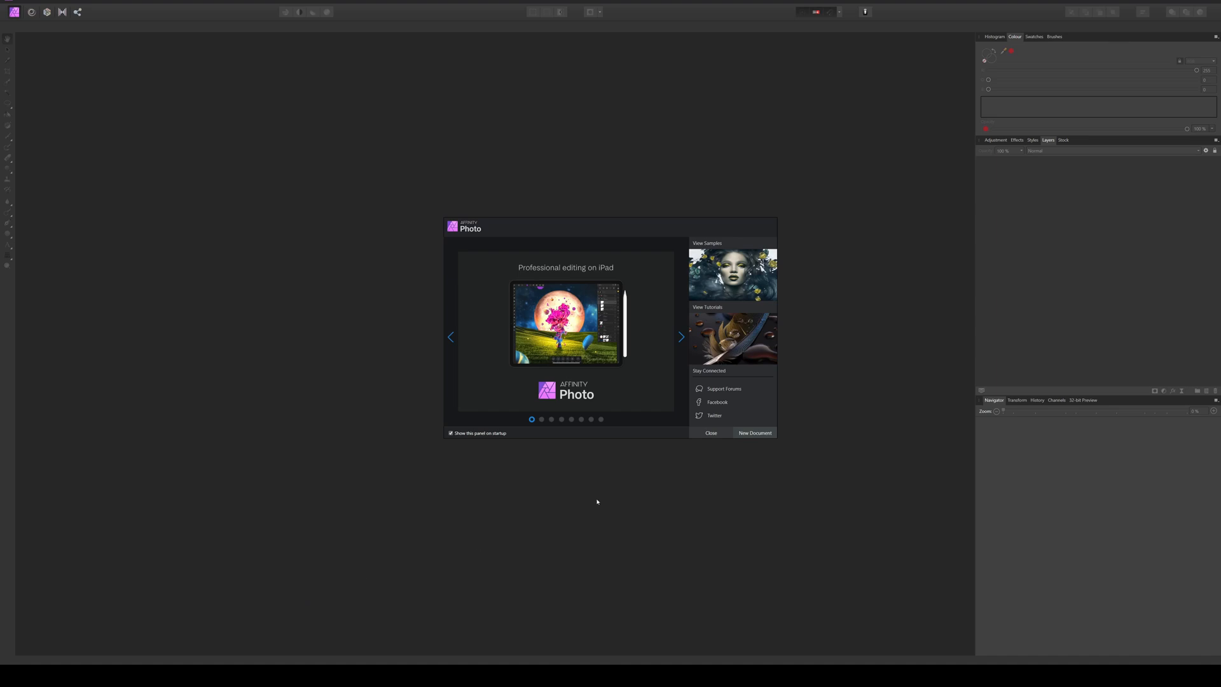
Step: Create a new blank 800 × 800 px document from the welcome panel
left_click(755, 433)
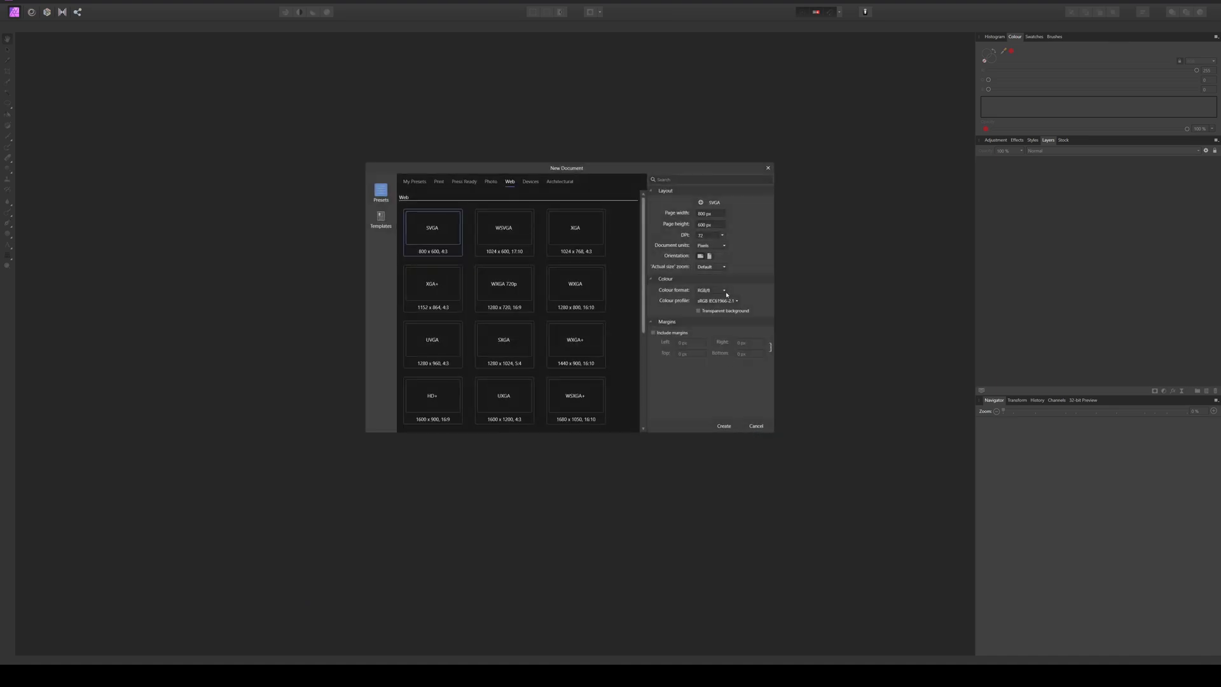
left_click(715, 225)
type("4")
key("Return")
left_click(724, 425)
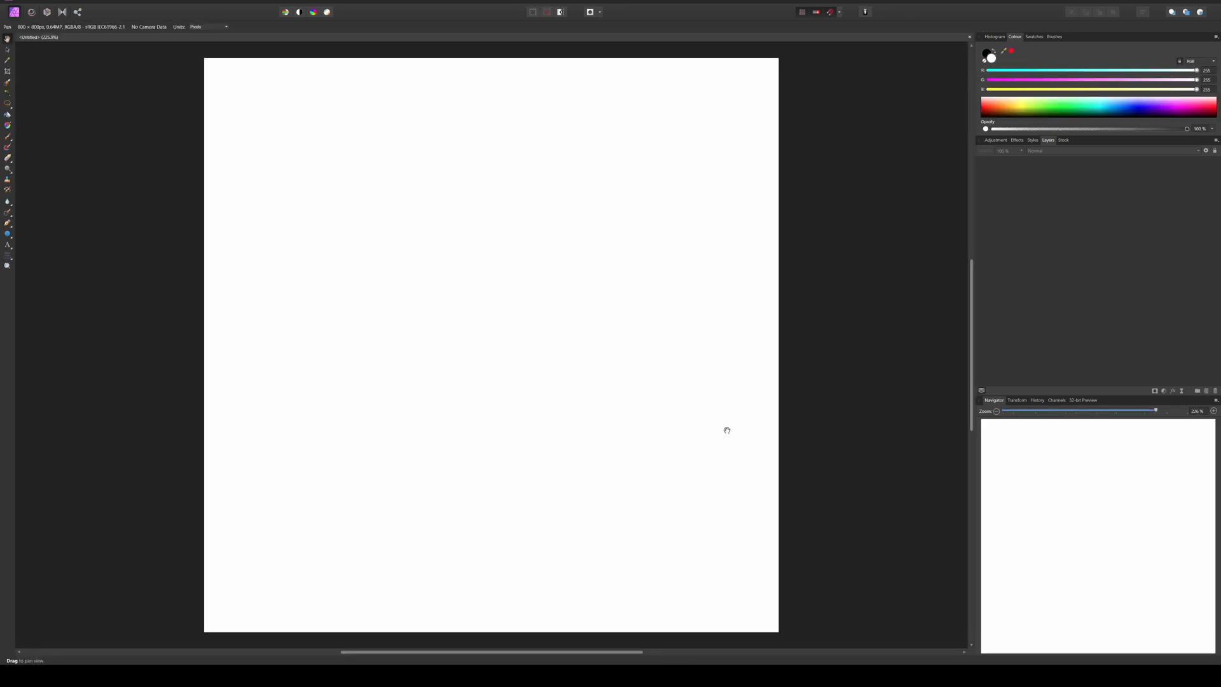
Step: Flood-fill a new pixel layer solid black and add an empty pixel layer above it
left_click(1206, 392)
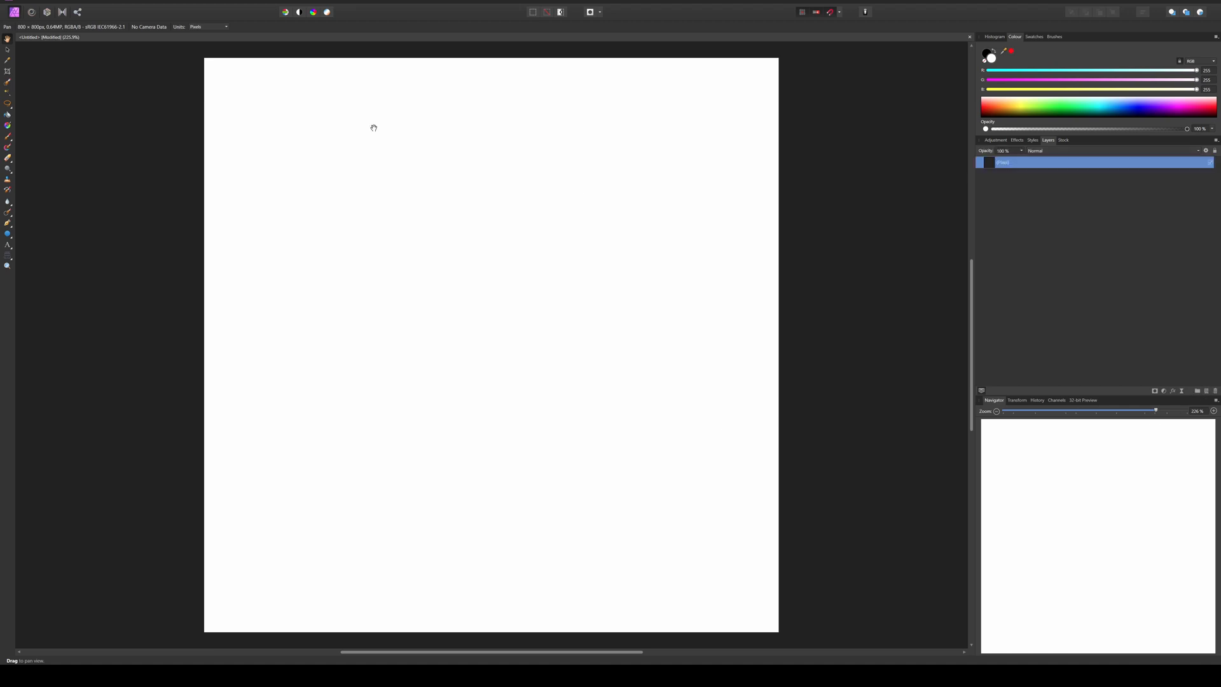
key("g")
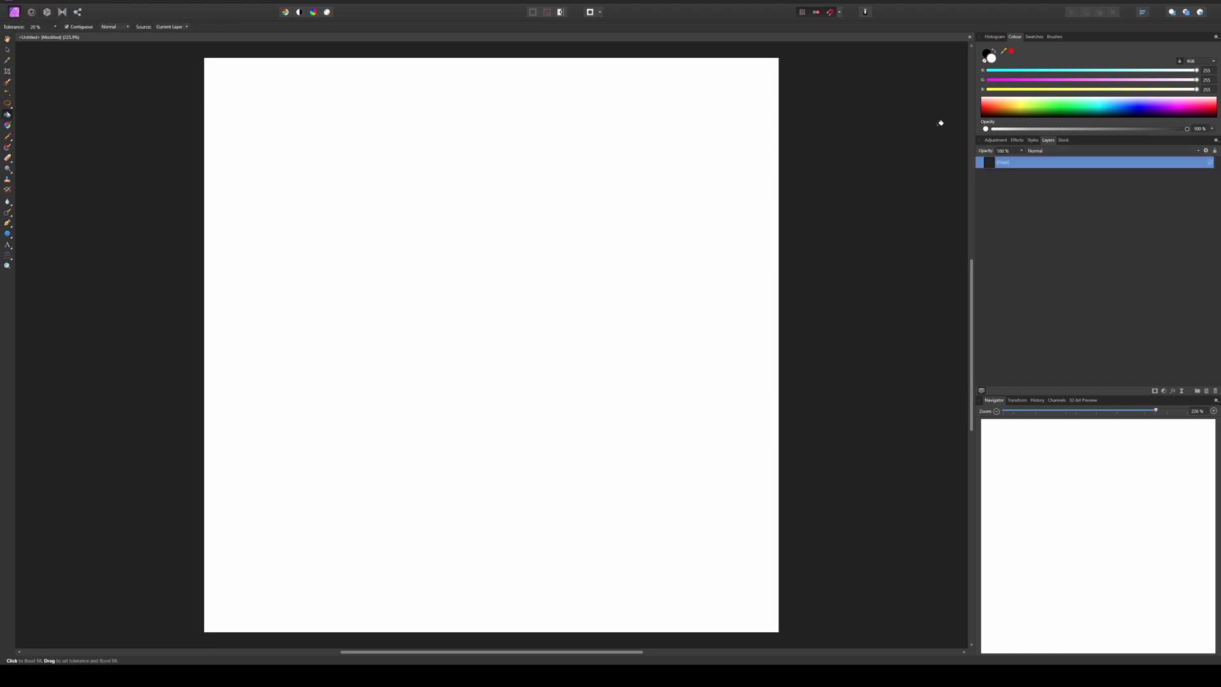
left_click_drag(996, 112, 960, 128)
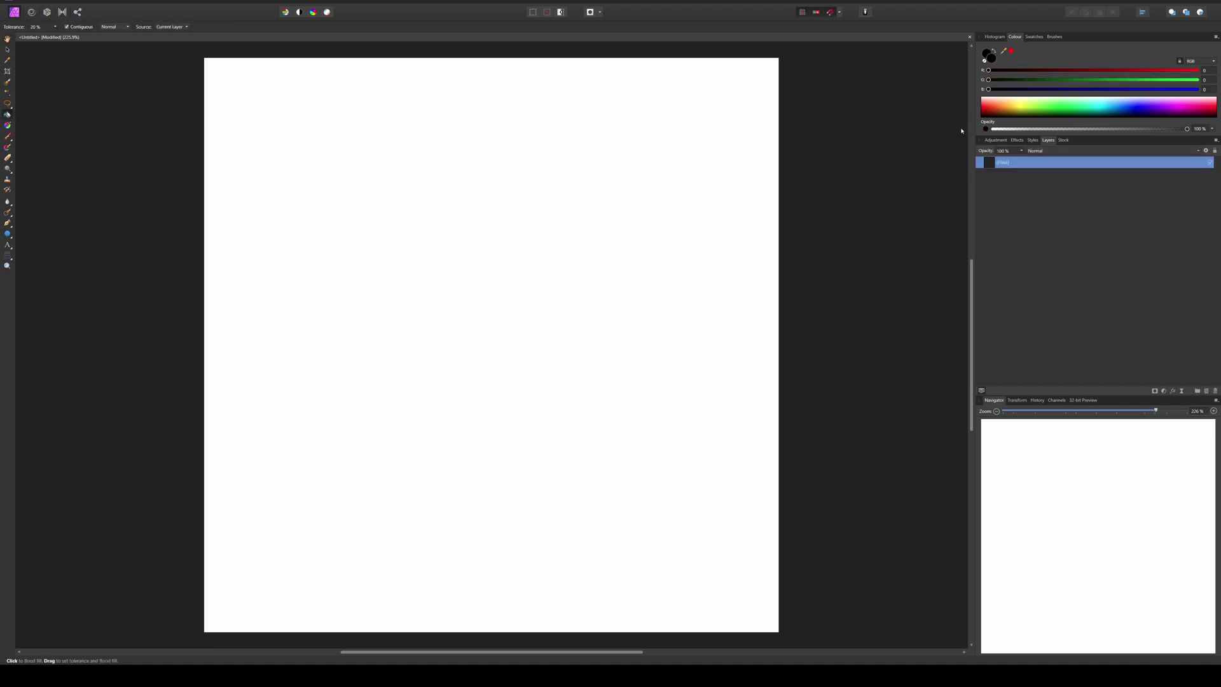
left_click(560, 279)
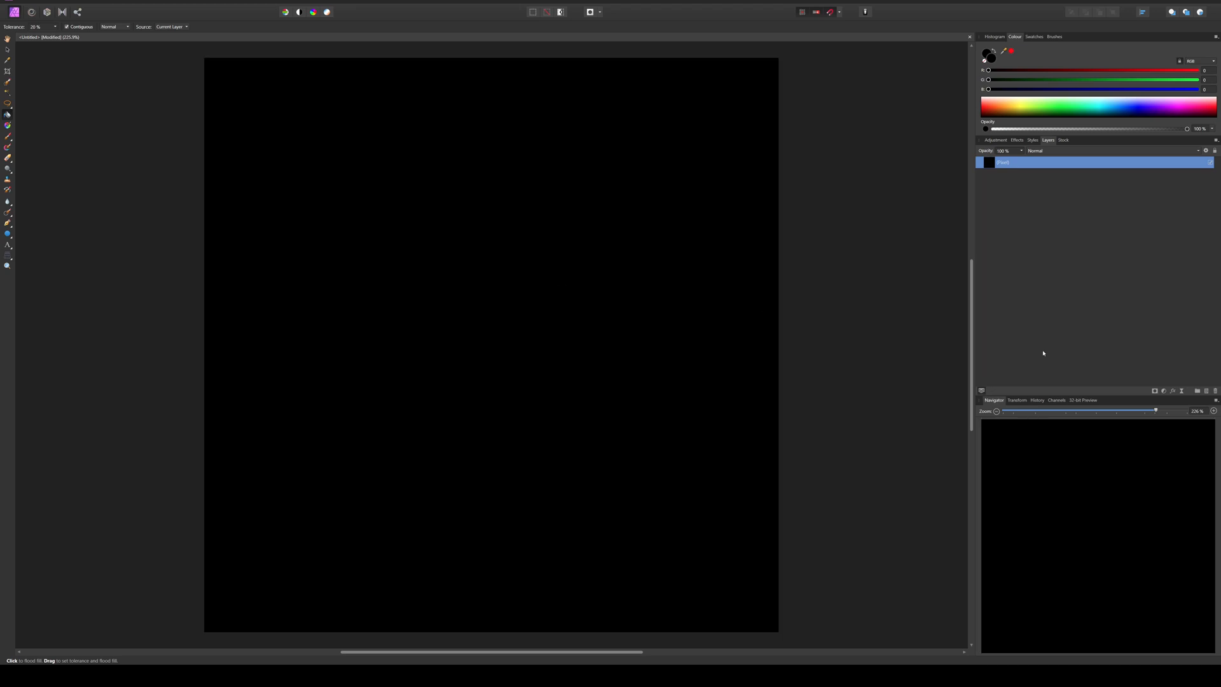
left_click(1207, 392)
Step: Set up the paint brush with white colour and a crack brush from the Textures category
key("b")
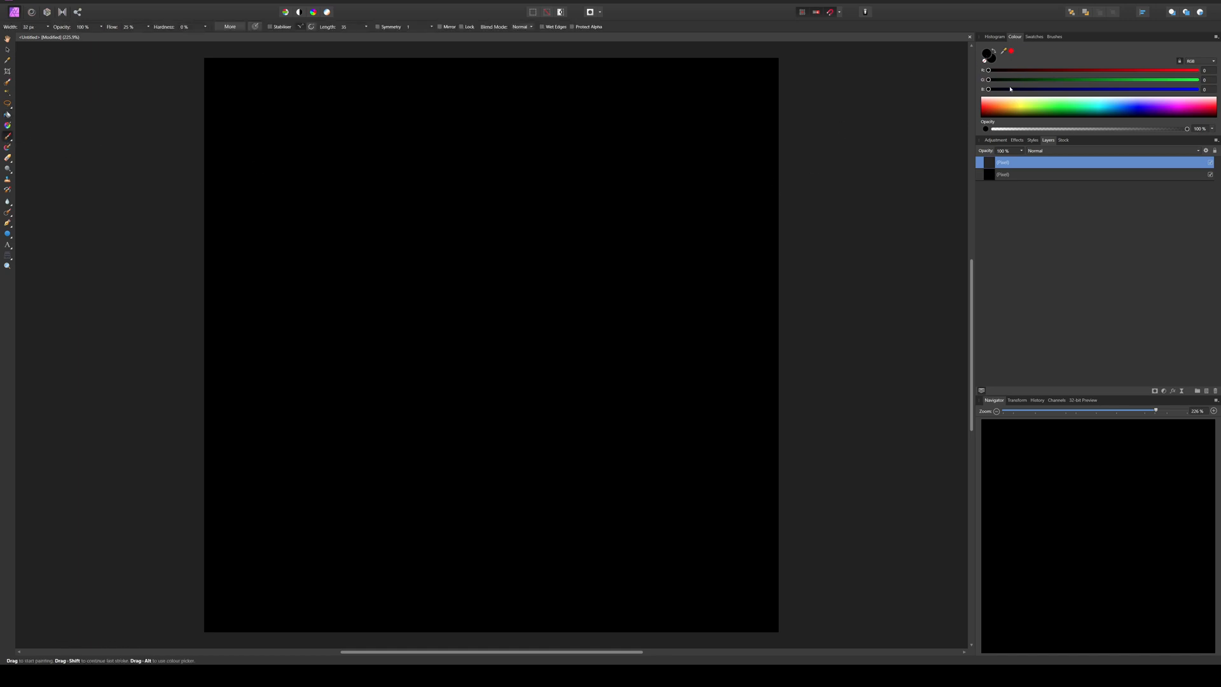
key("x")
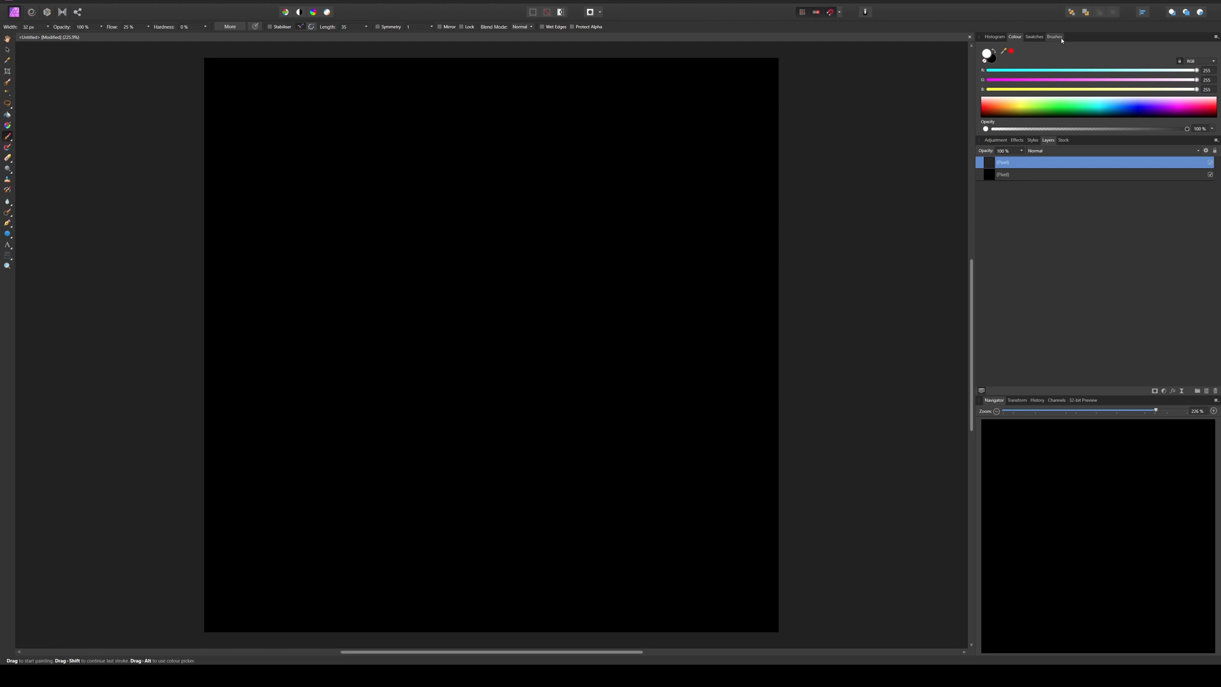
left_click(1059, 38)
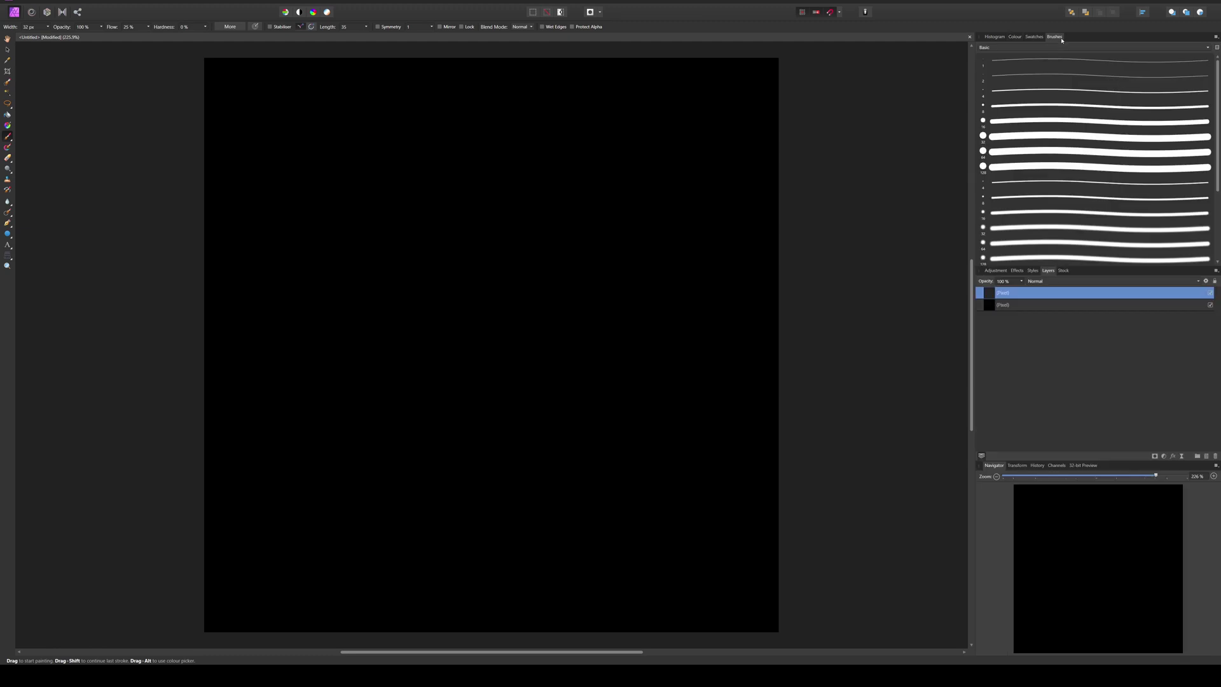
left_click(1031, 46)
left_click(1000, 143)
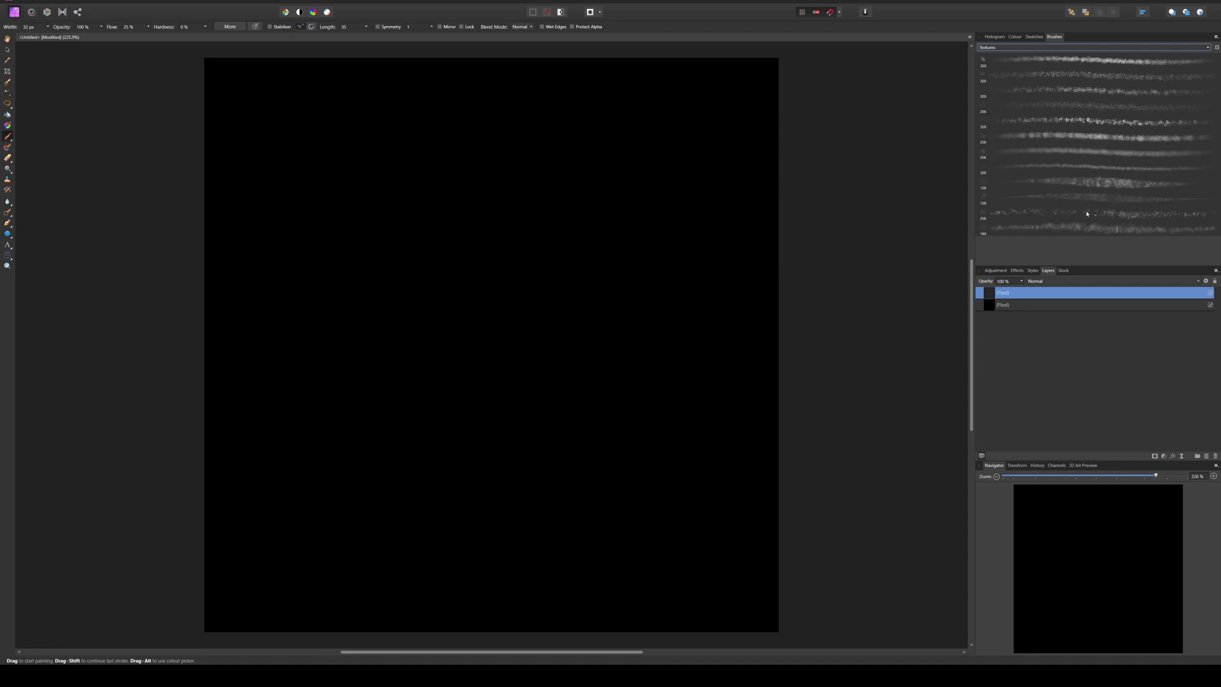
left_click(1089, 107)
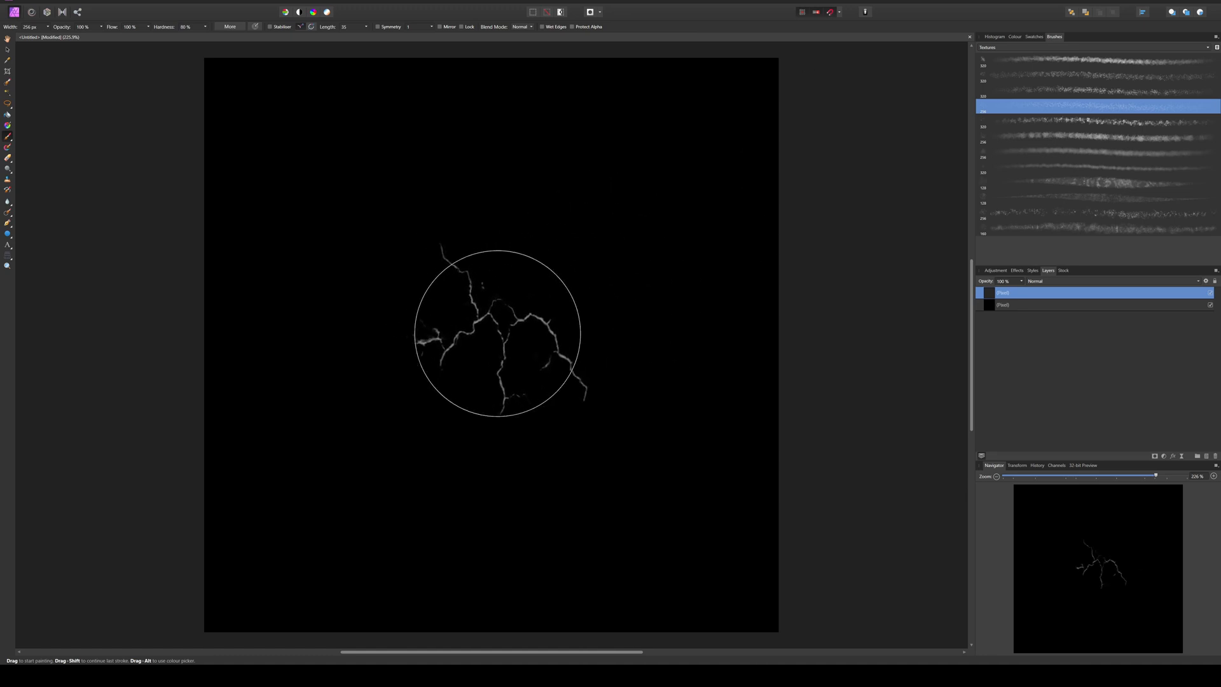
Step: Paint bright white crack strokes across the black canvas with a ~507 px brush, undoing strays
key("ctrl+z")
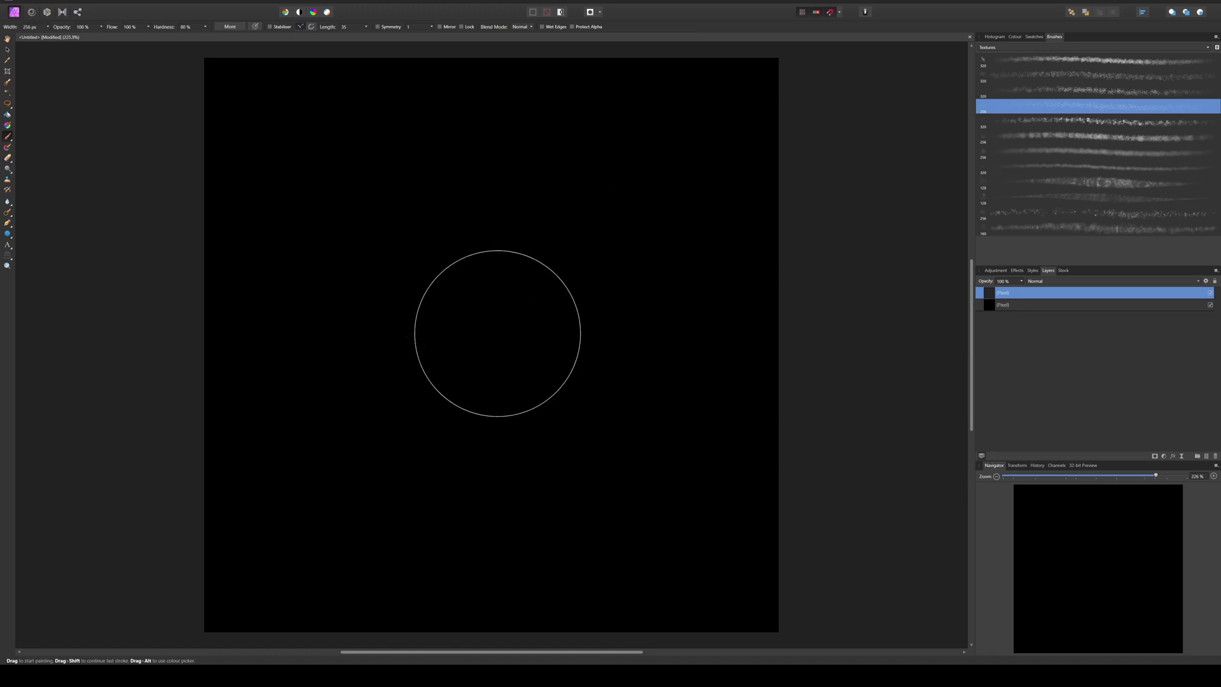
left_click_drag(497, 333, 493, 327, "ctrl+alt")
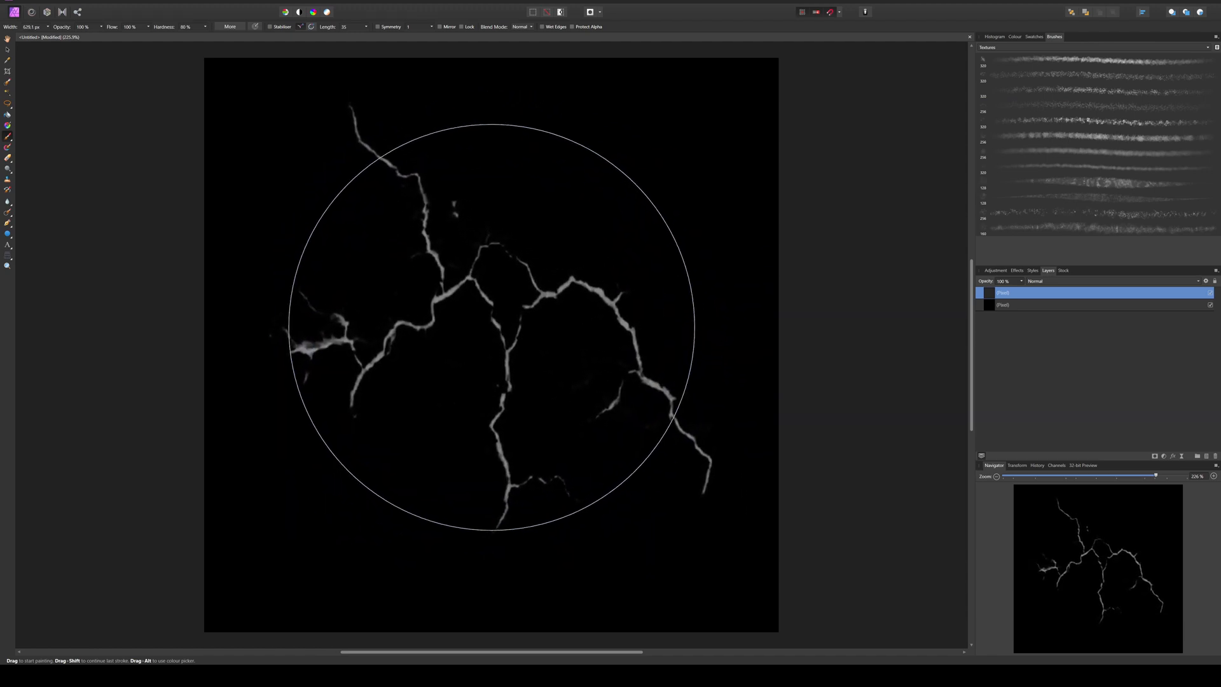
mouse_move(491, 327)
left_mouse_down()
mouse_move(567, 323)
mouse_move(22, 487)
left_mouse_up()
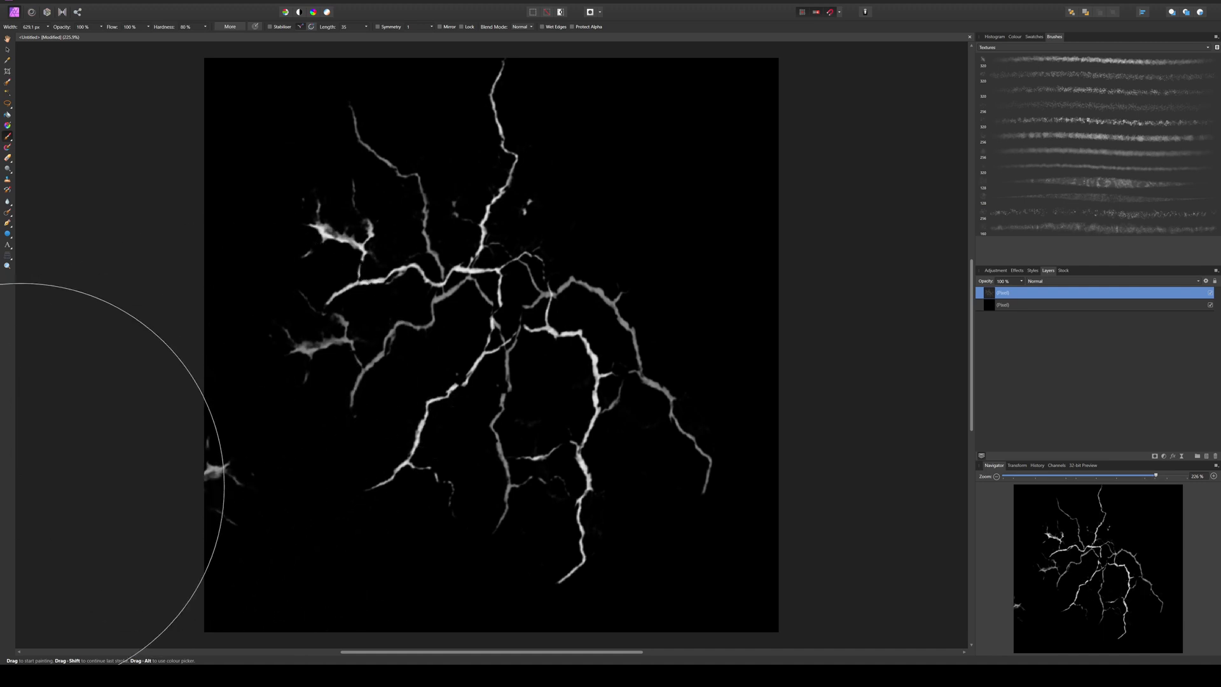
key("ctrl+z")
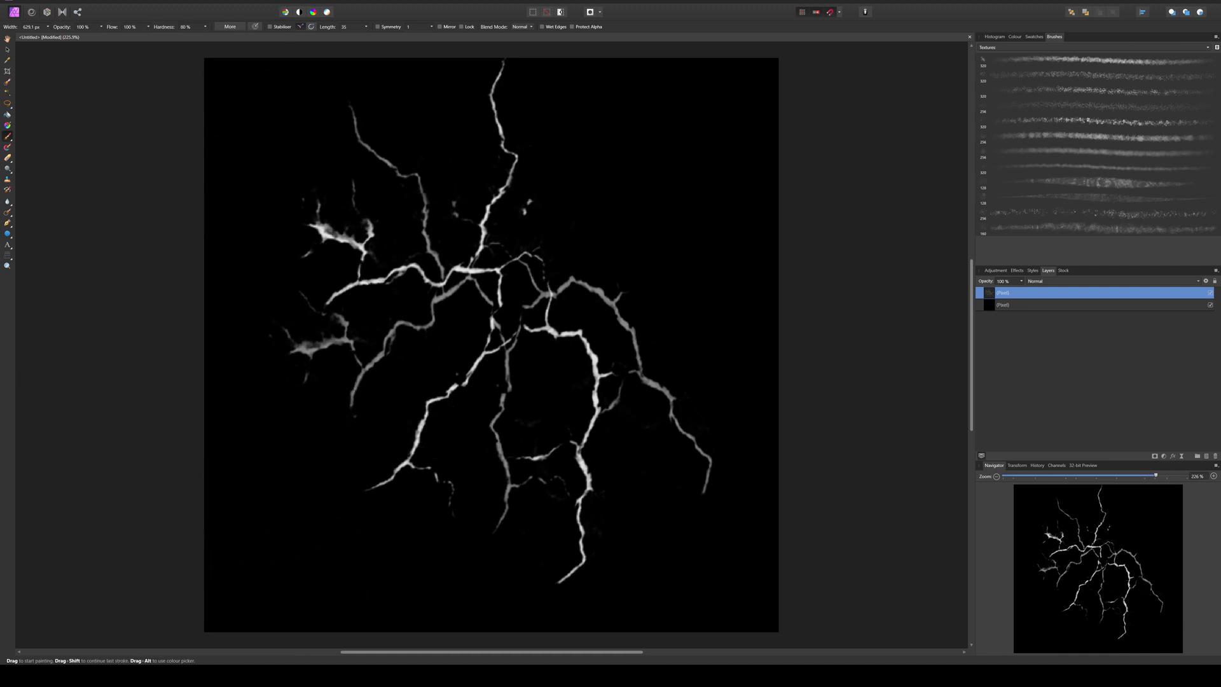
Step: Export the crack image as a JPEG named Cracks into the Brushes folder
left_click(26, 4)
left_click(38, 167)
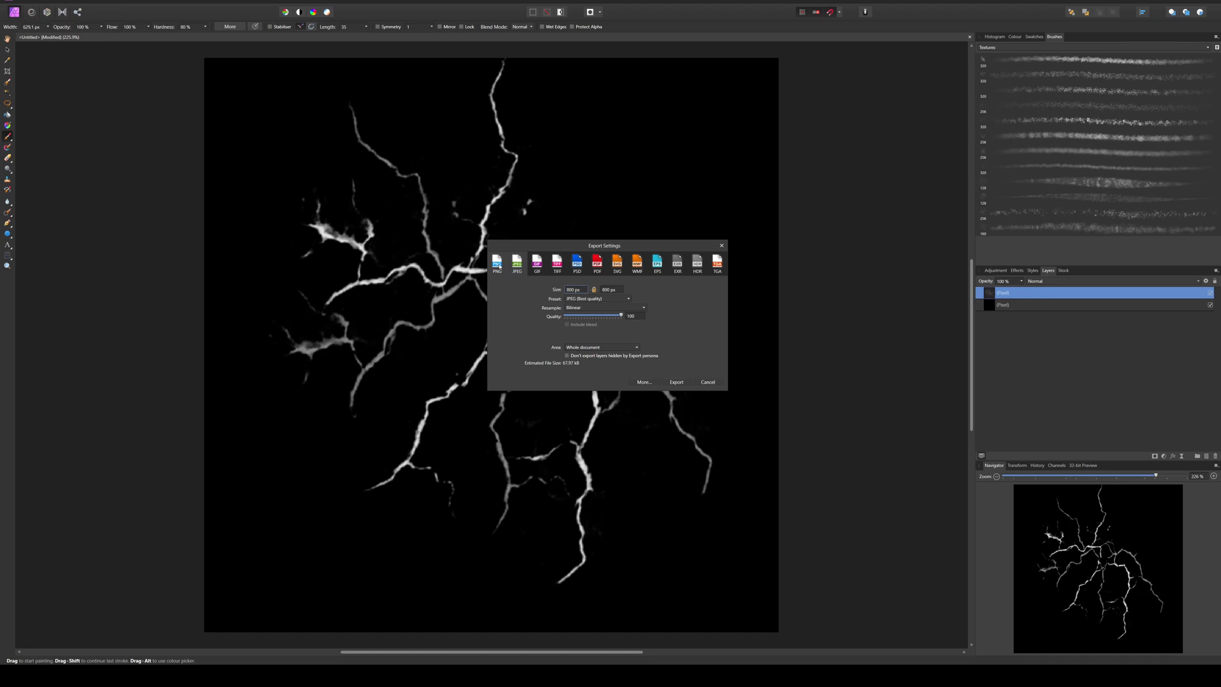
left_click(674, 382)
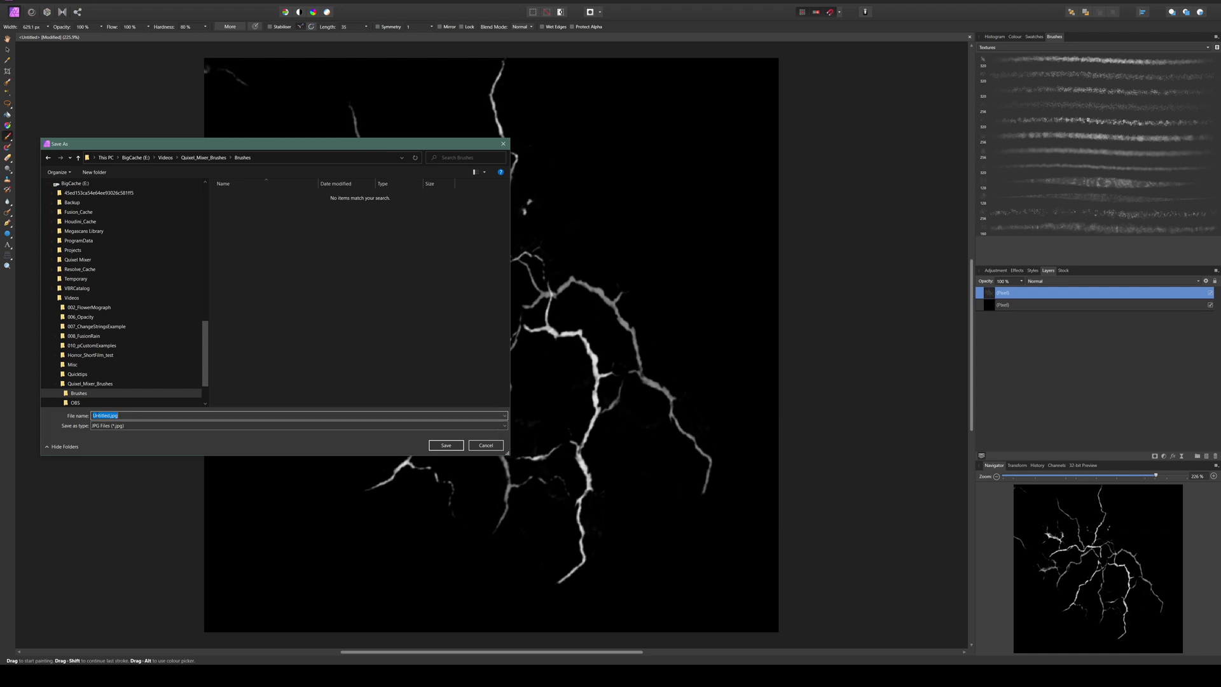
type("Cracks")
key("Return")
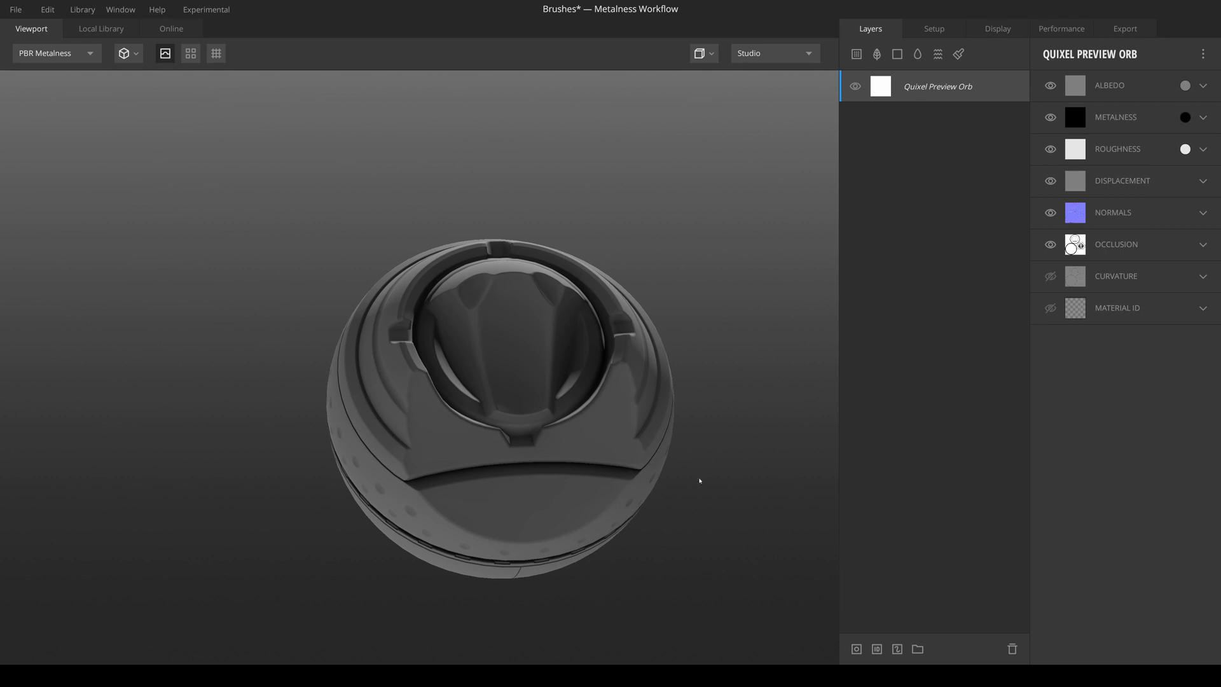
Step: Add a Paint layer and load Cracks.jpg as the Brush Shape image
left_click(959, 54)
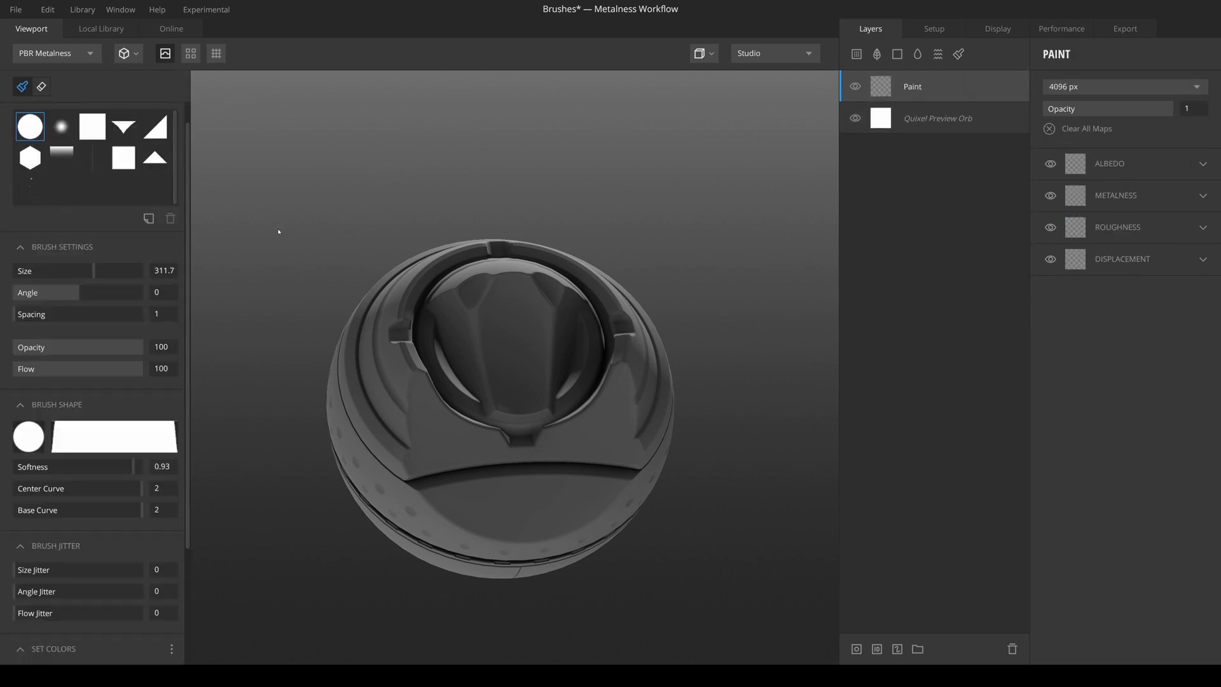
mouse_move(29, 437)
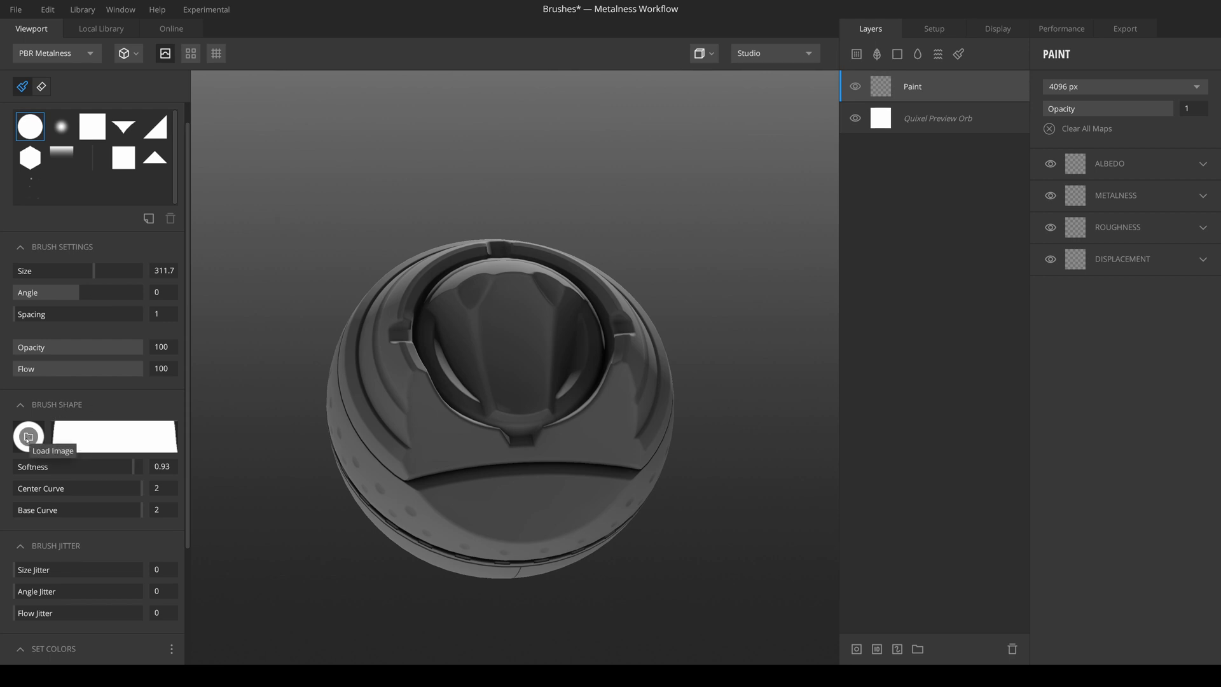
left_click(29, 438)
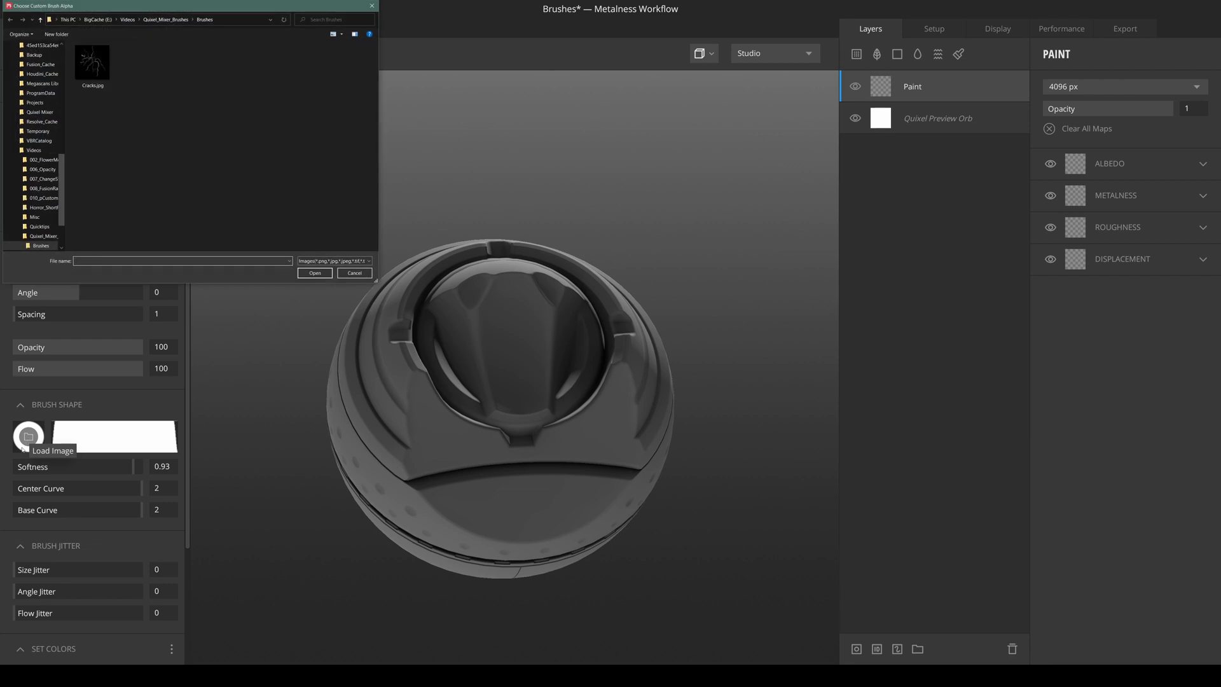
double_click(102, 69)
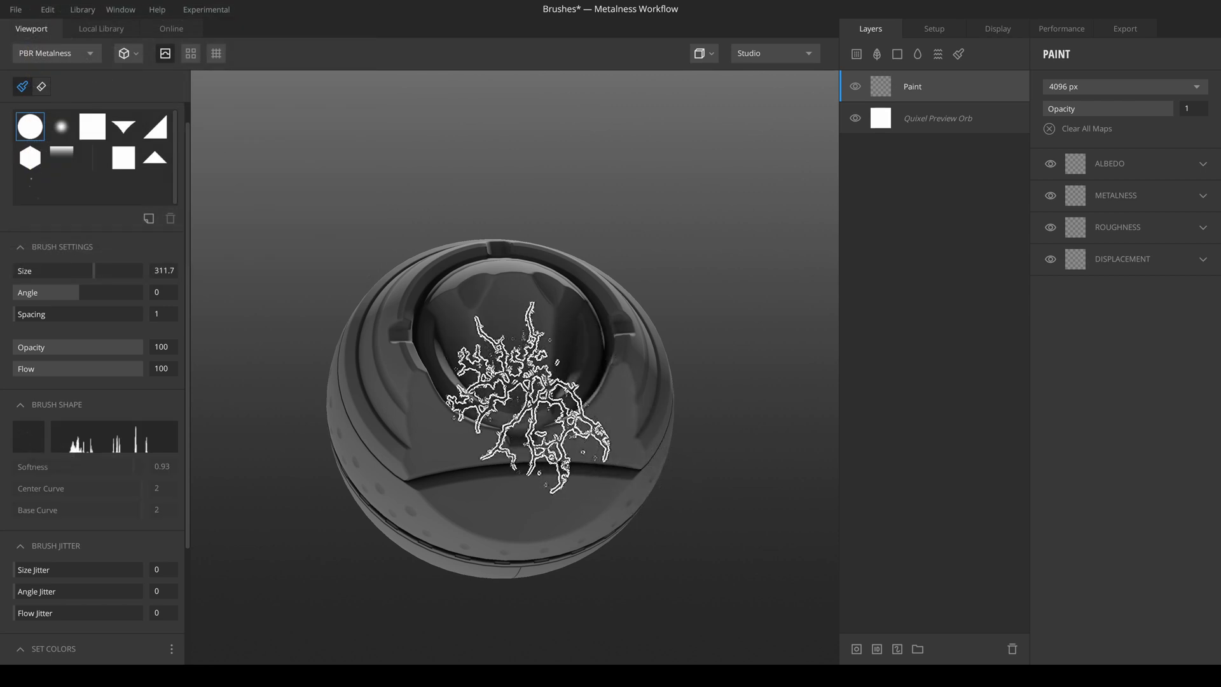
Step: Paint test crack strokes onto the orb from a couple of angles
left_click_drag(523, 401, 573, 410, "alt")
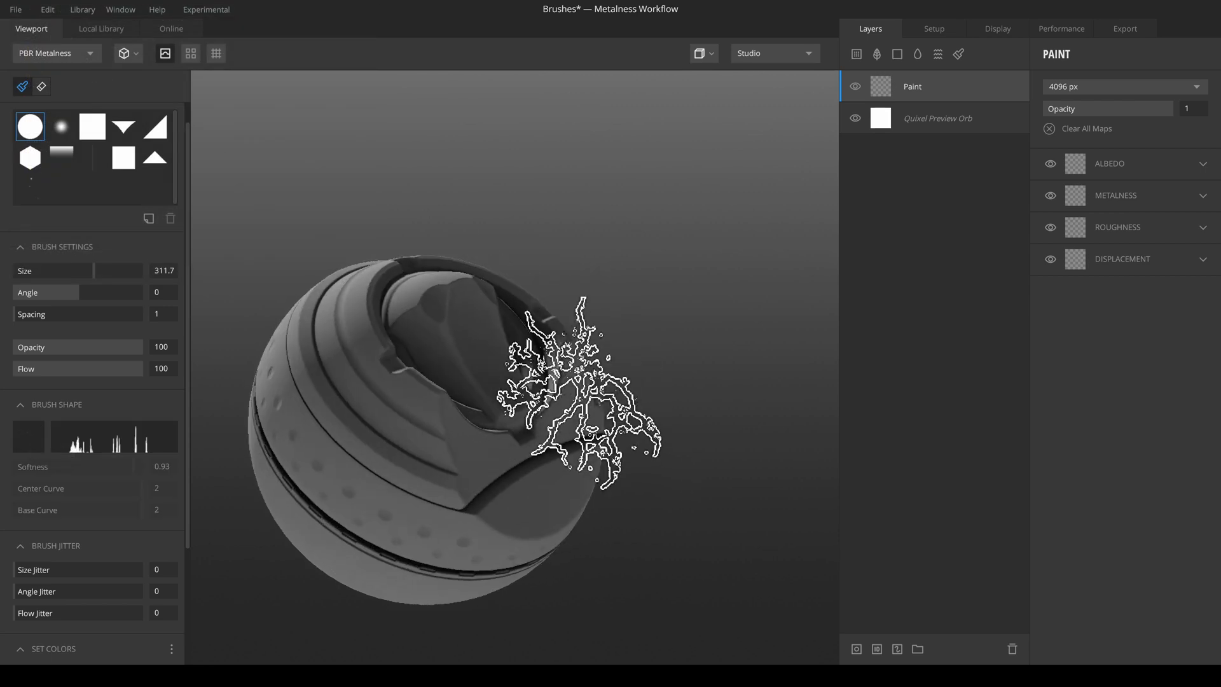
left_click_drag(485, 468, 436, 464, "alt")
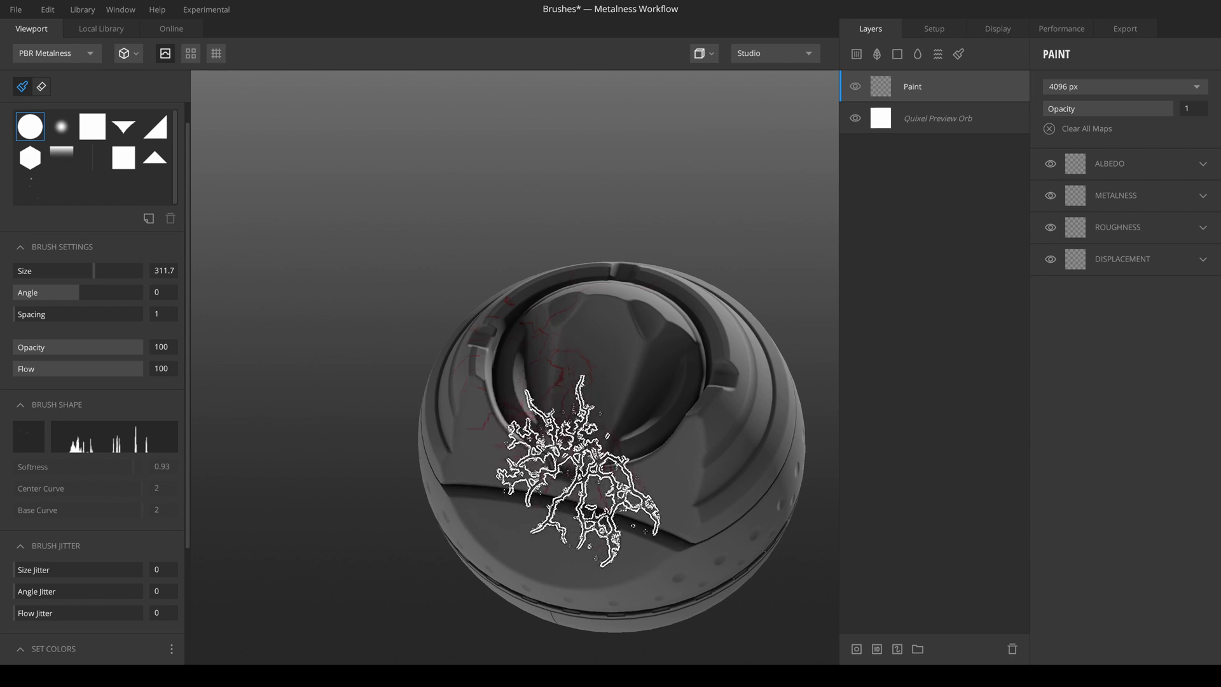
mouse_move(668, 532)
left_mouse_down("alt")
mouse_move(475, 466)
mouse_move(395, 410)
left_mouse_up("alt")
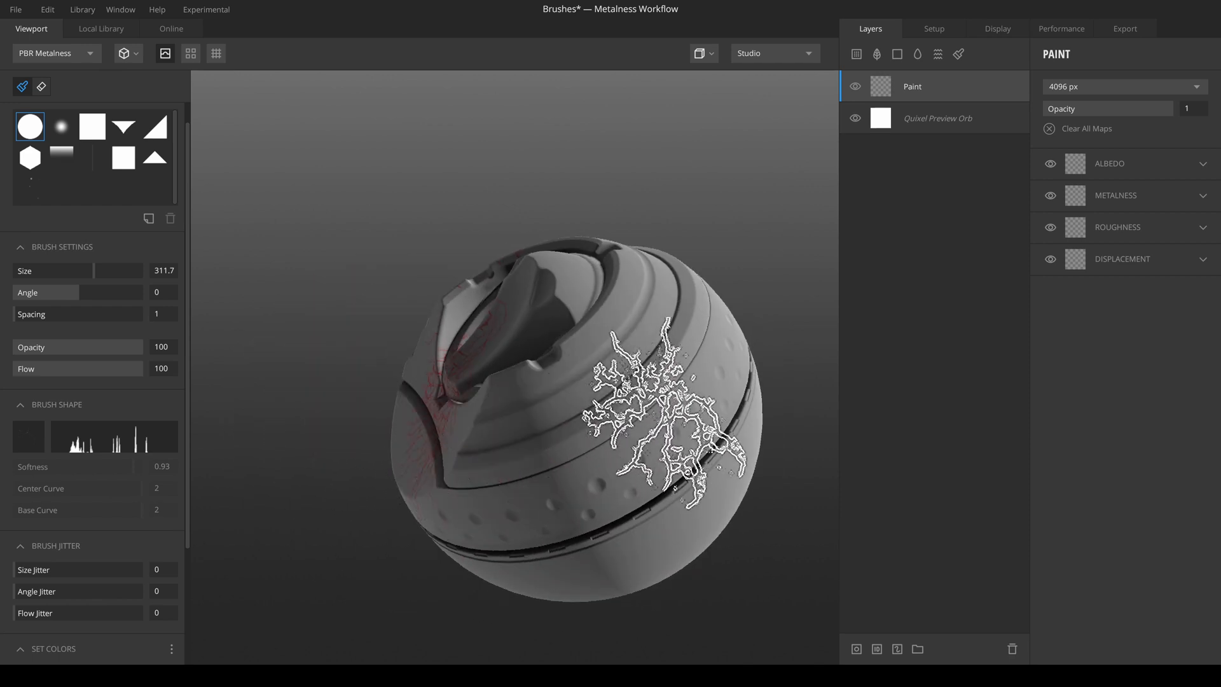
scroll(545, 491, "up", 3)
scroll(622, 477, "down", 3)
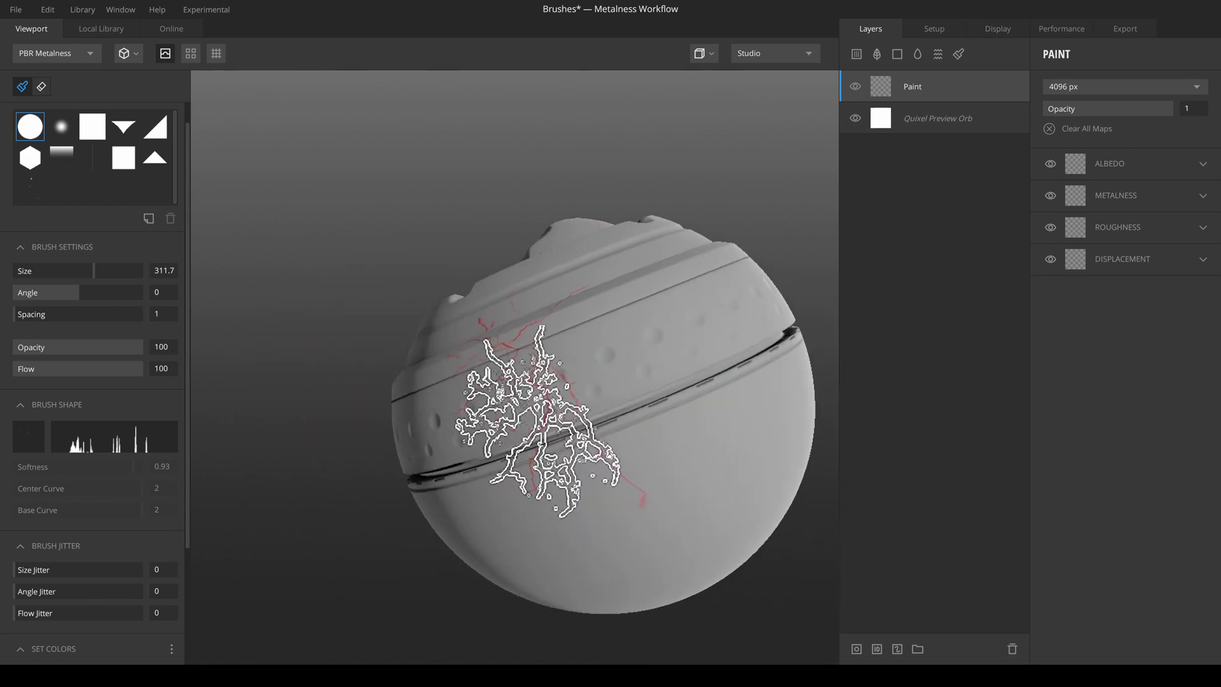
mouse_move(545, 410)
left_mouse_down("alt")
mouse_move(559, 435)
mouse_move(417, 477)
left_mouse_up("alt")
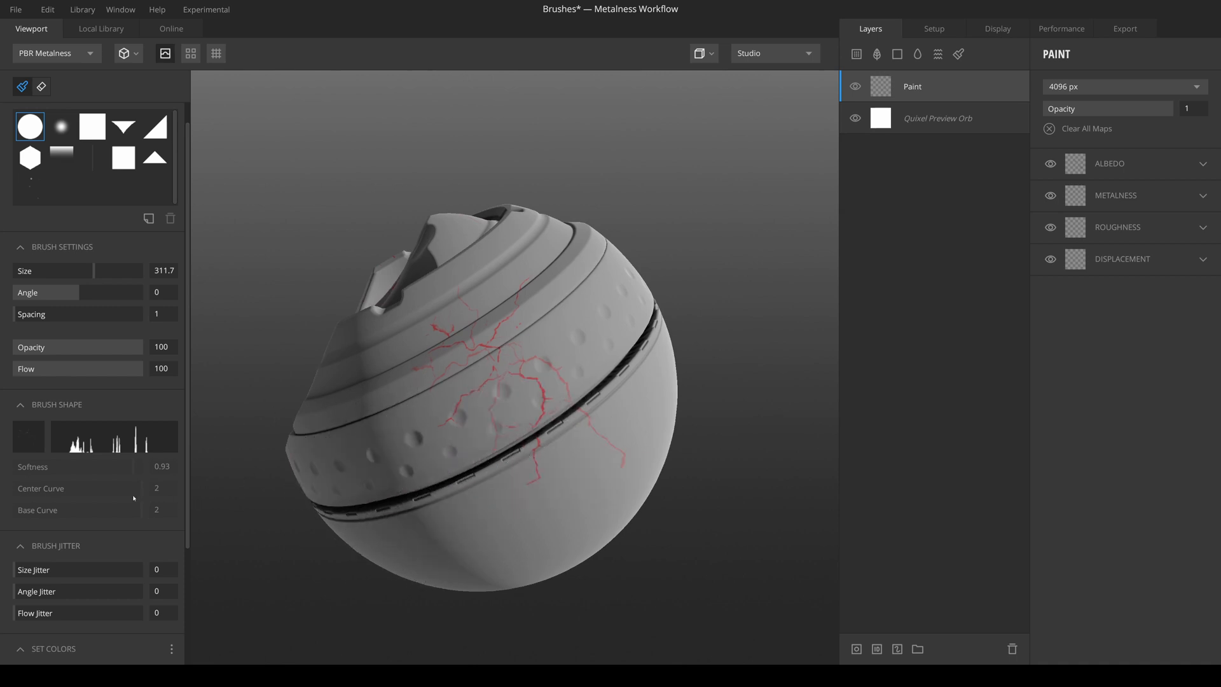
scroll(15, 510, "down", 2)
Step: Set Angle Jitter to 100 and paint many red cracks across the orb
left_click_drag(17, 523, 143, 527)
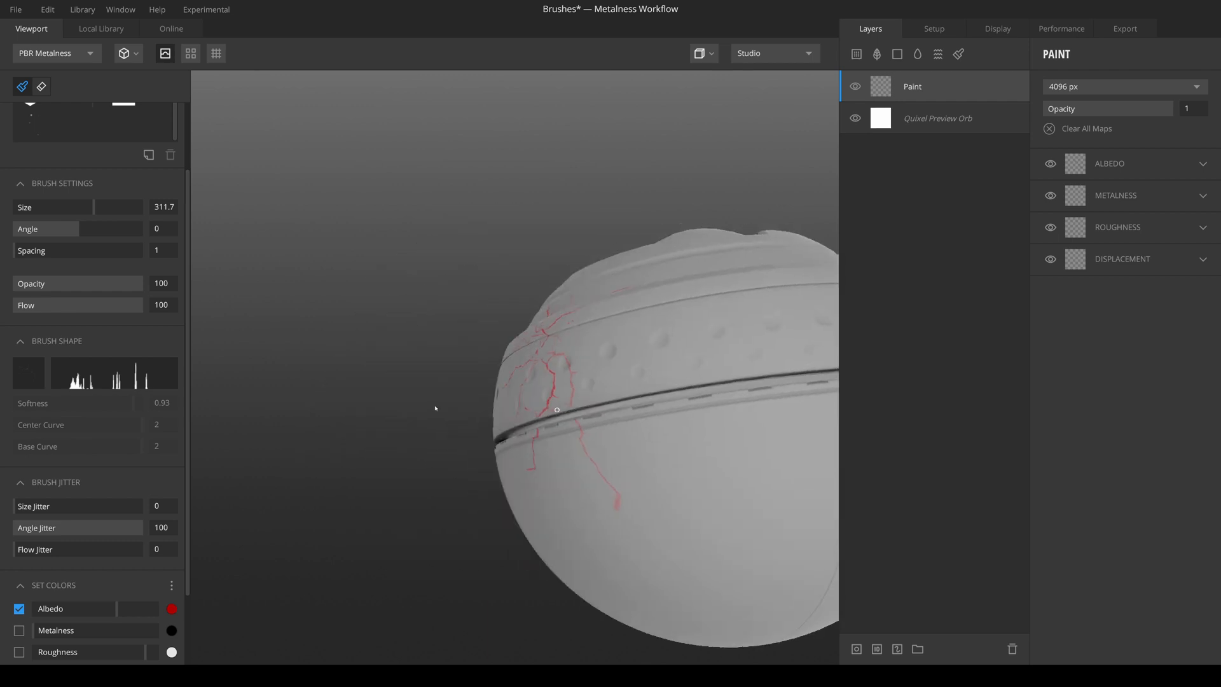
mouse_move(435, 409)
left_mouse_down()
mouse_move(668, 410)
mouse_move(614, 491)
mouse_move(677, 443)
mouse_move(468, 497)
left_mouse_up()
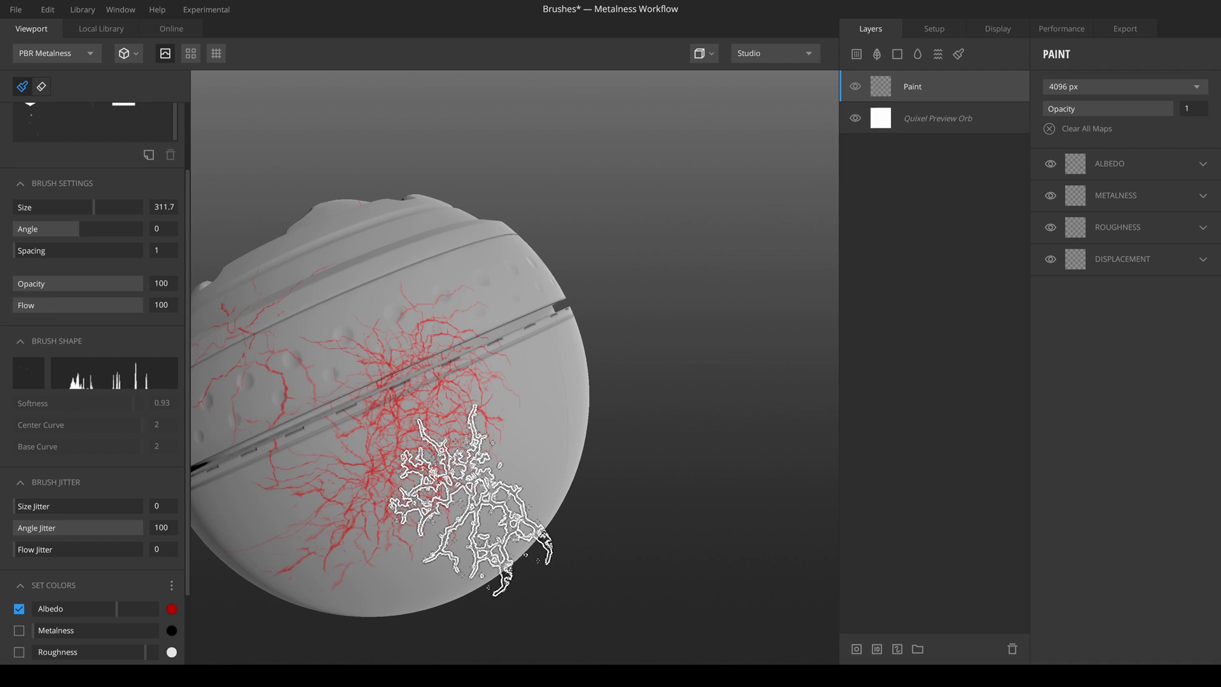
scroll(86, 498, "down", 2)
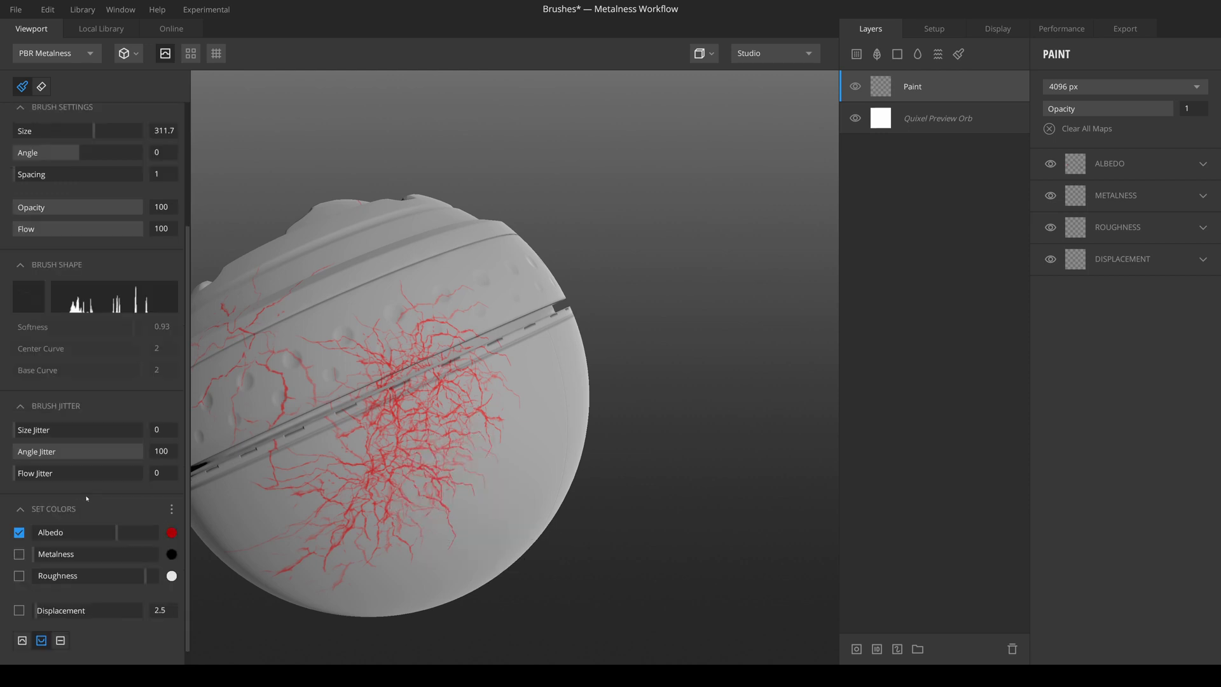
scroll(87, 497, "up", 3)
scroll(115, 382, "up", 1)
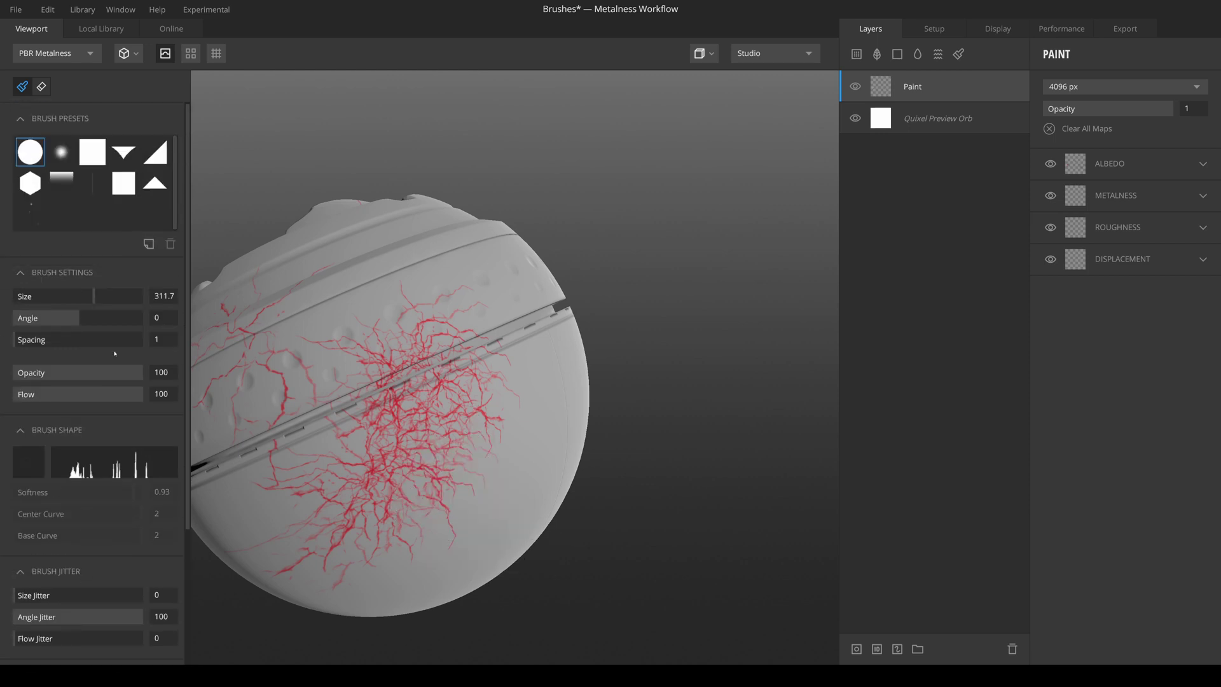
Step: Save the current brush as a preset named Cracks
left_click(149, 245)
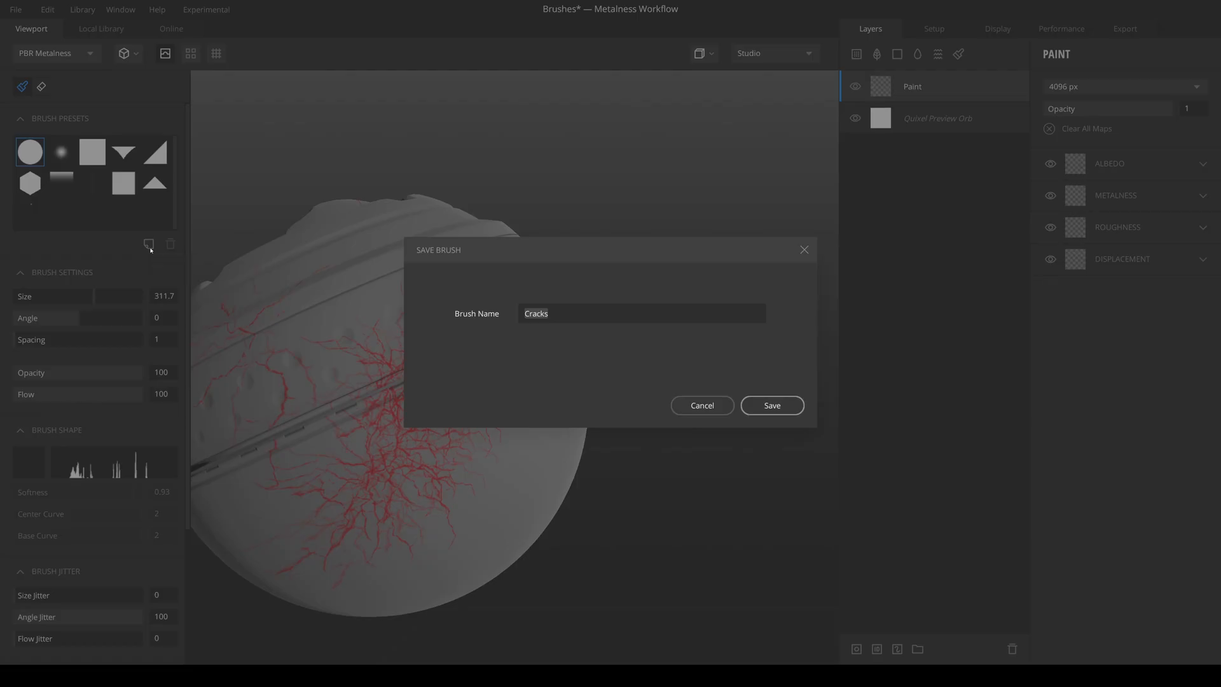
left_click(771, 406)
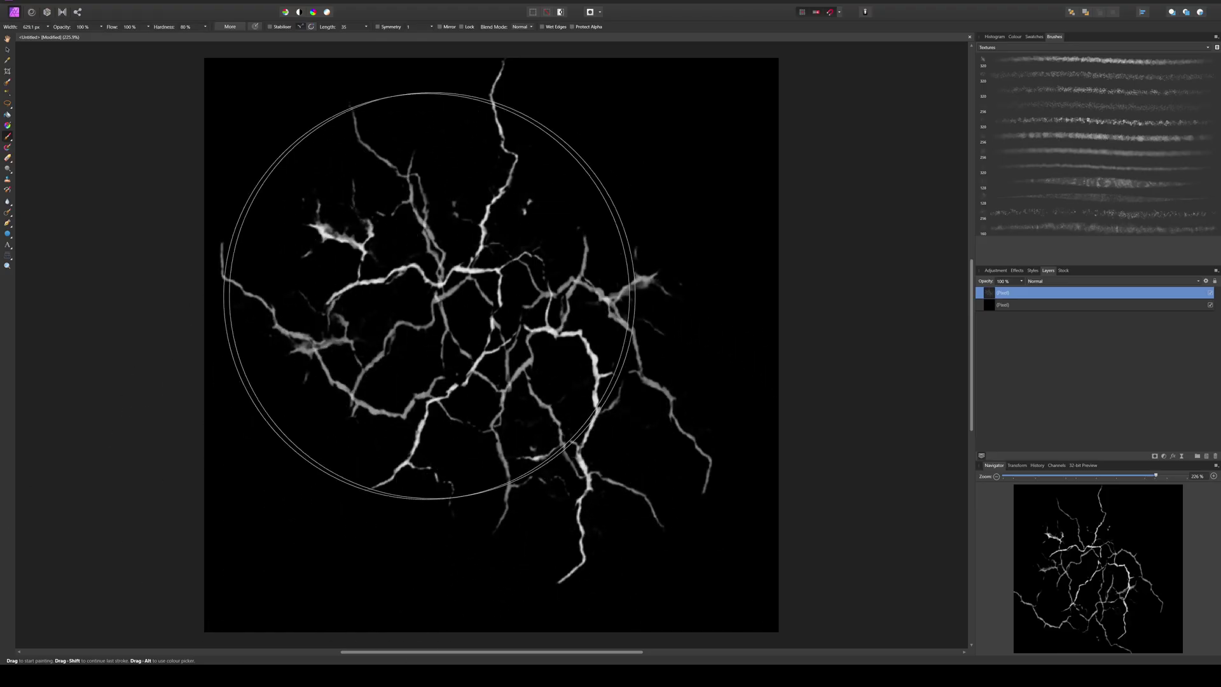
left_click_drag(429, 295, 484, 361)
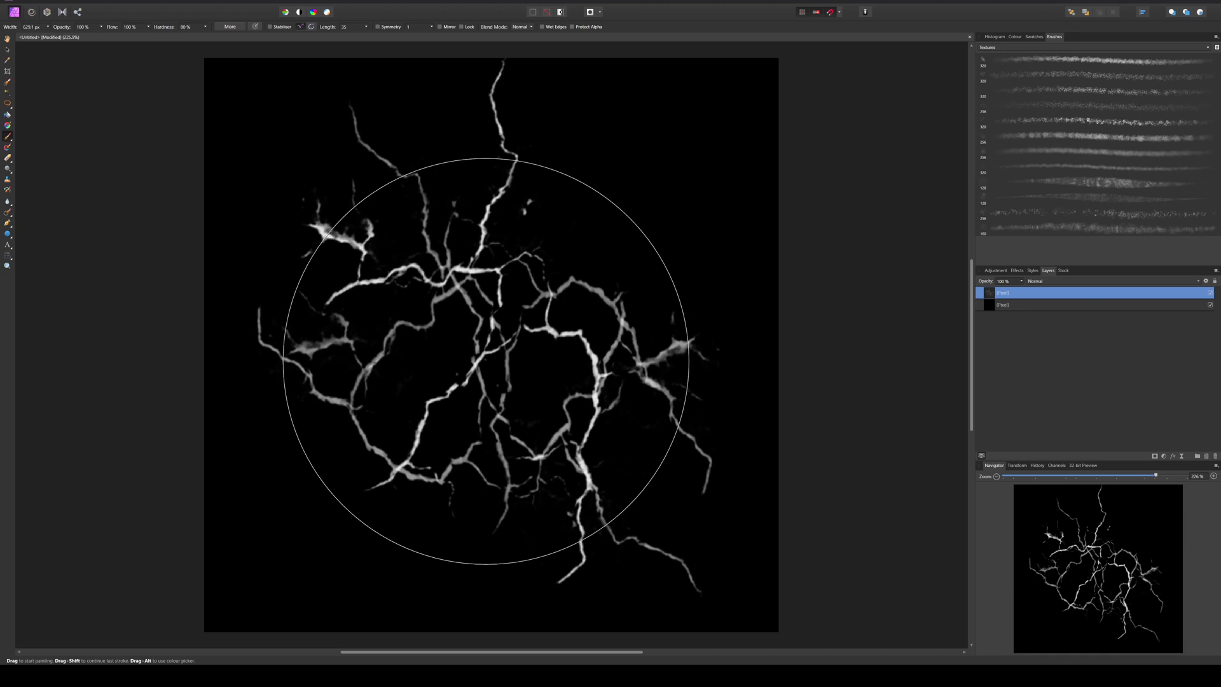
Step: Add a Brightness/Contrast adjustment and raise the crack image's contrast
left_click(993, 270)
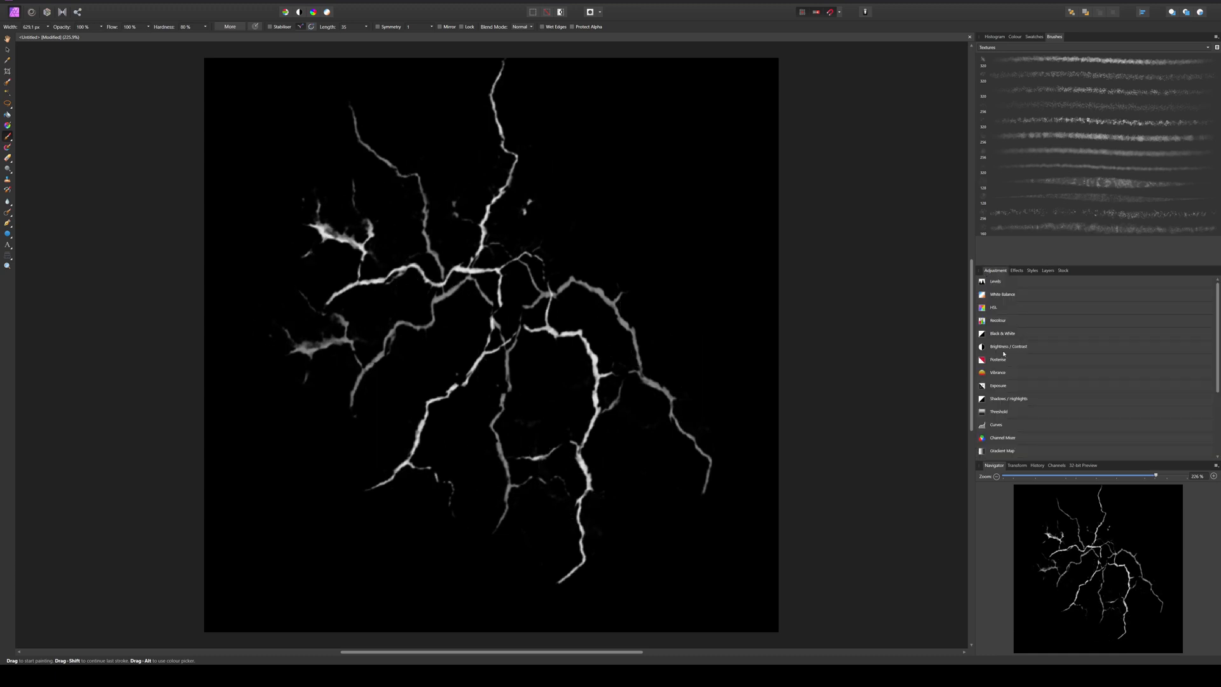
left_click(1004, 349)
mouse_move(862, 608)
left_mouse_down()
mouse_move(913, 609)
mouse_move(898, 594)
left_mouse_up()
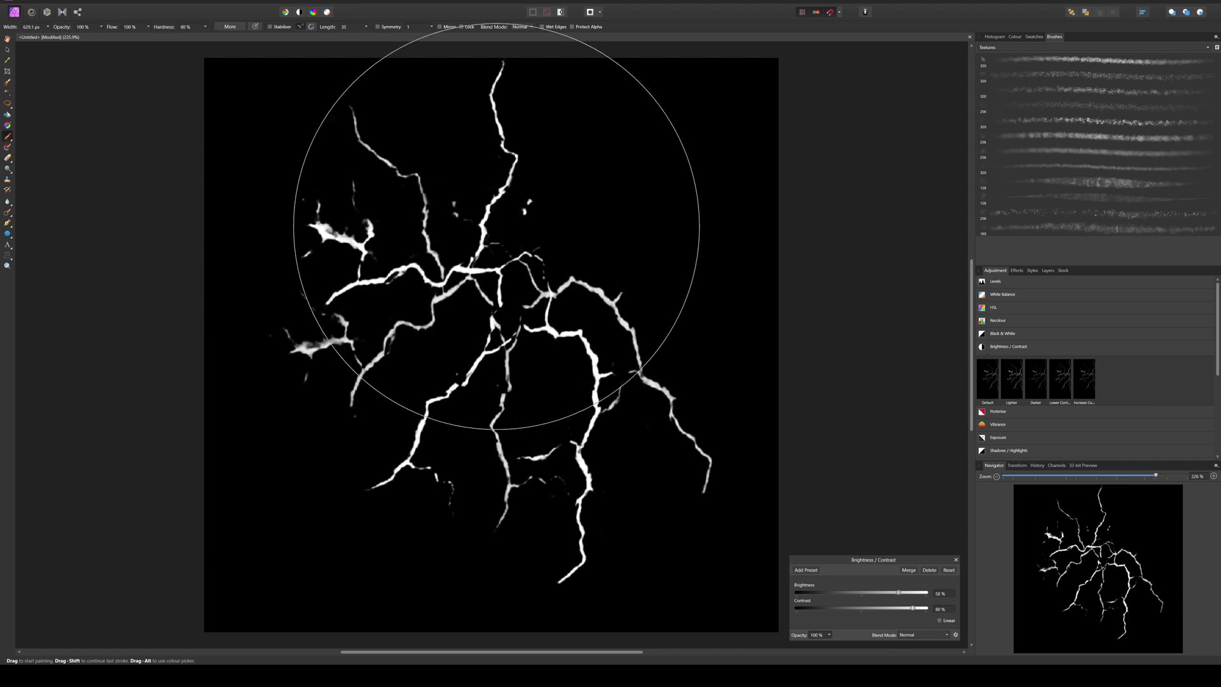
Step: Re-export the image as JPEG, replacing the existing Cracks.jpg
left_click(15, 12)
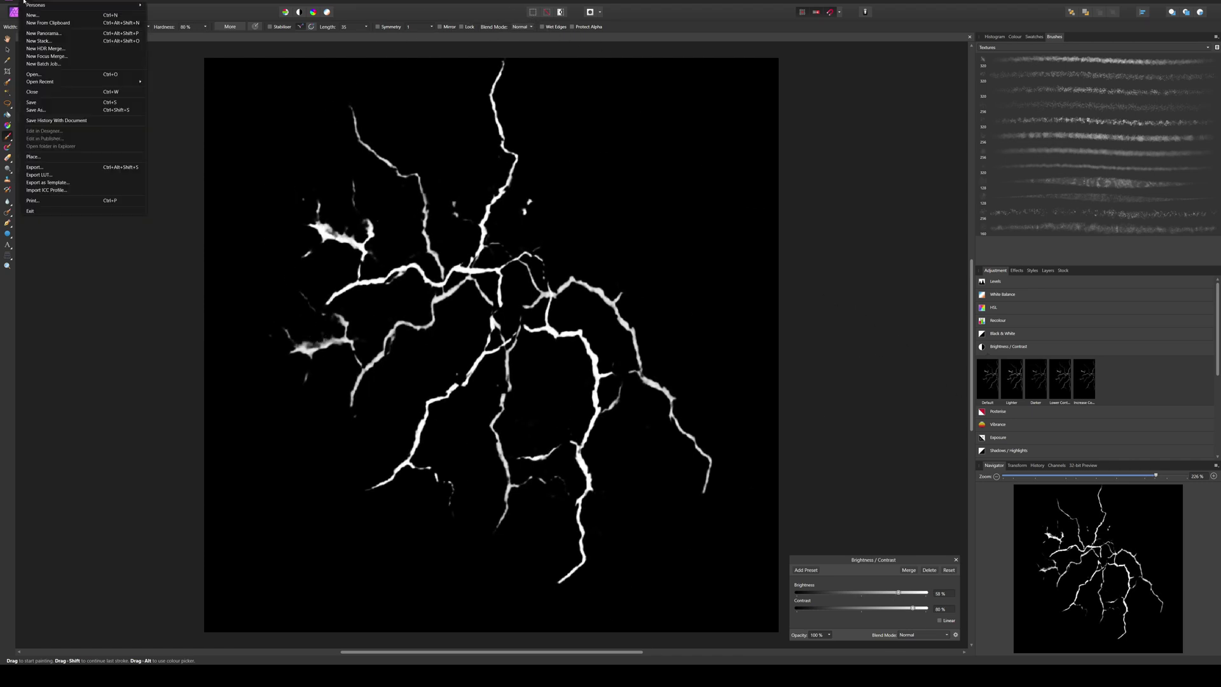
left_click(67, 167)
left_click(678, 382)
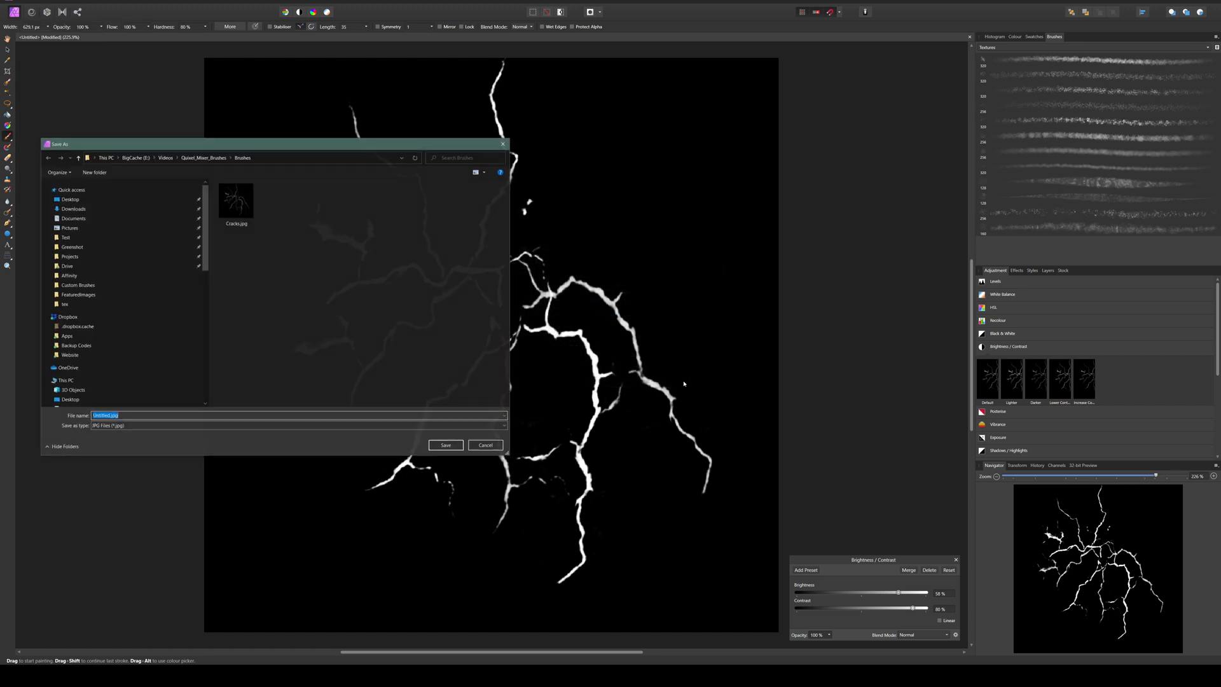
left_click(449, 445)
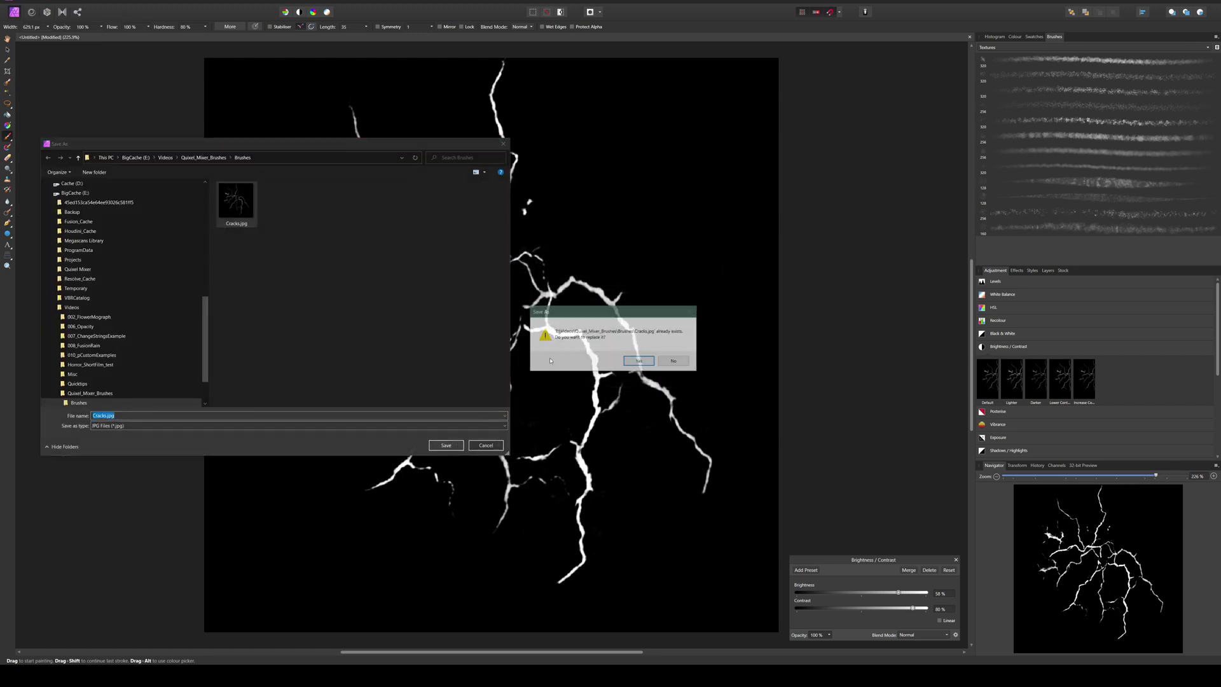
left_click(638, 361)
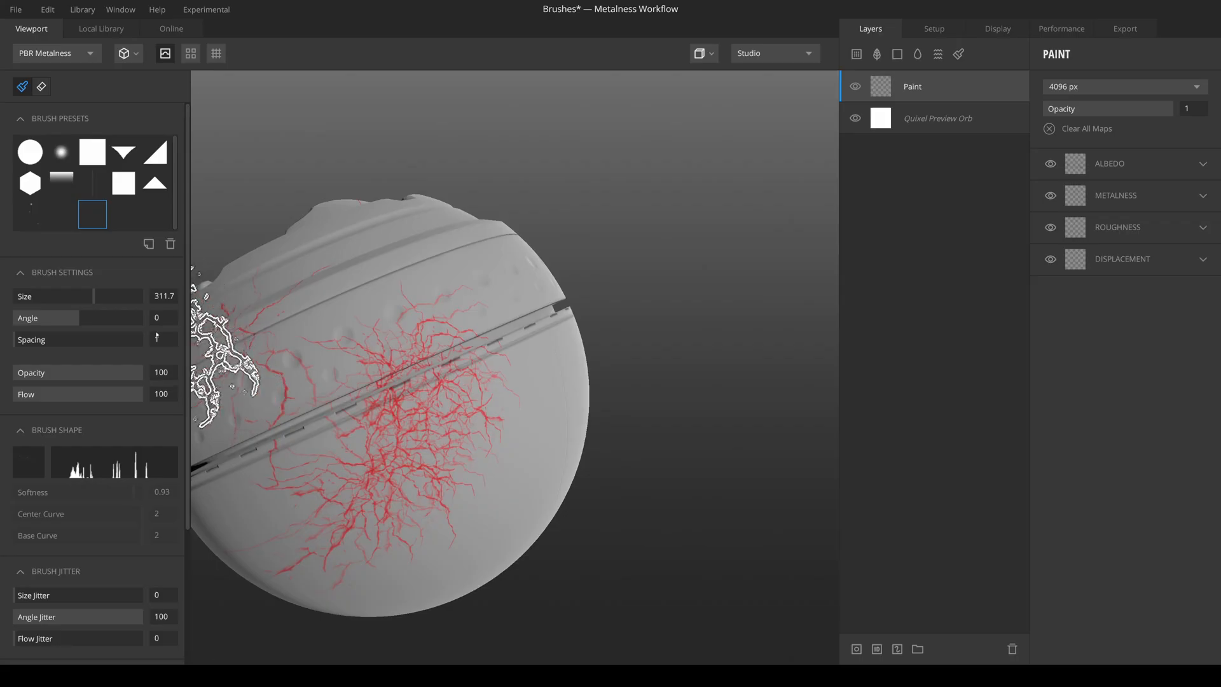
Step: Reload the updated Cracks.jpg as the Brush Shape image
left_click(29, 461)
double_click(100, 68)
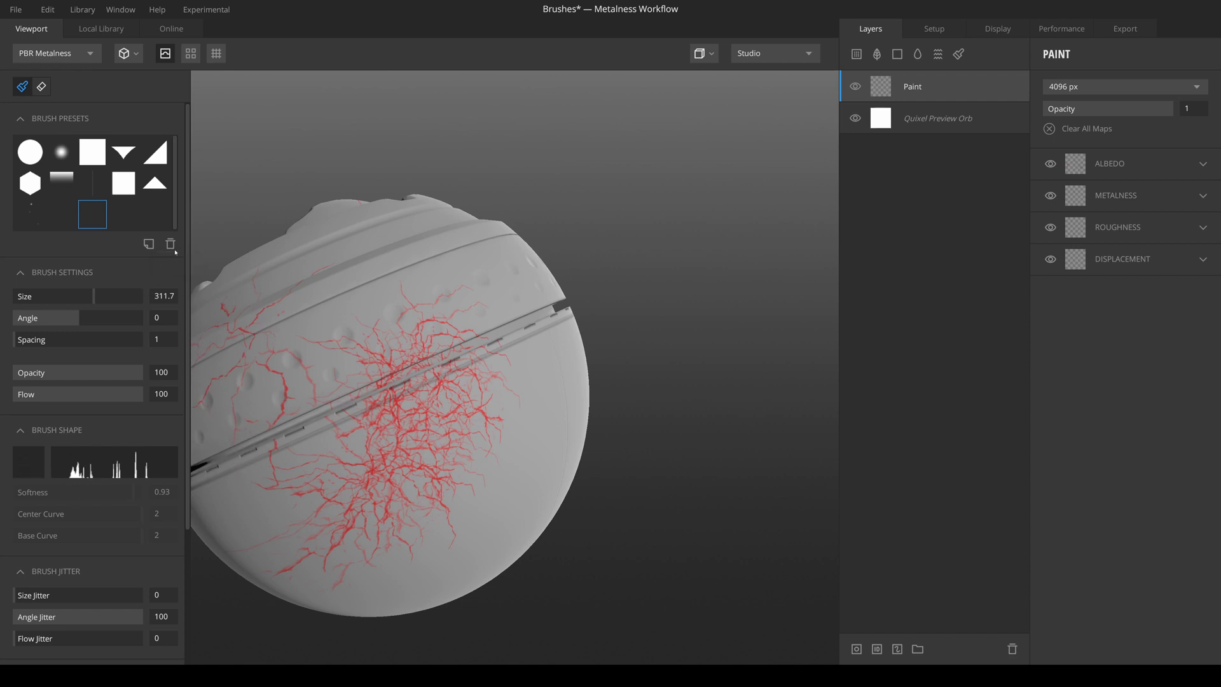
Step: Save the brush again as Cracks, replacing the existing preset
left_click(149, 244)
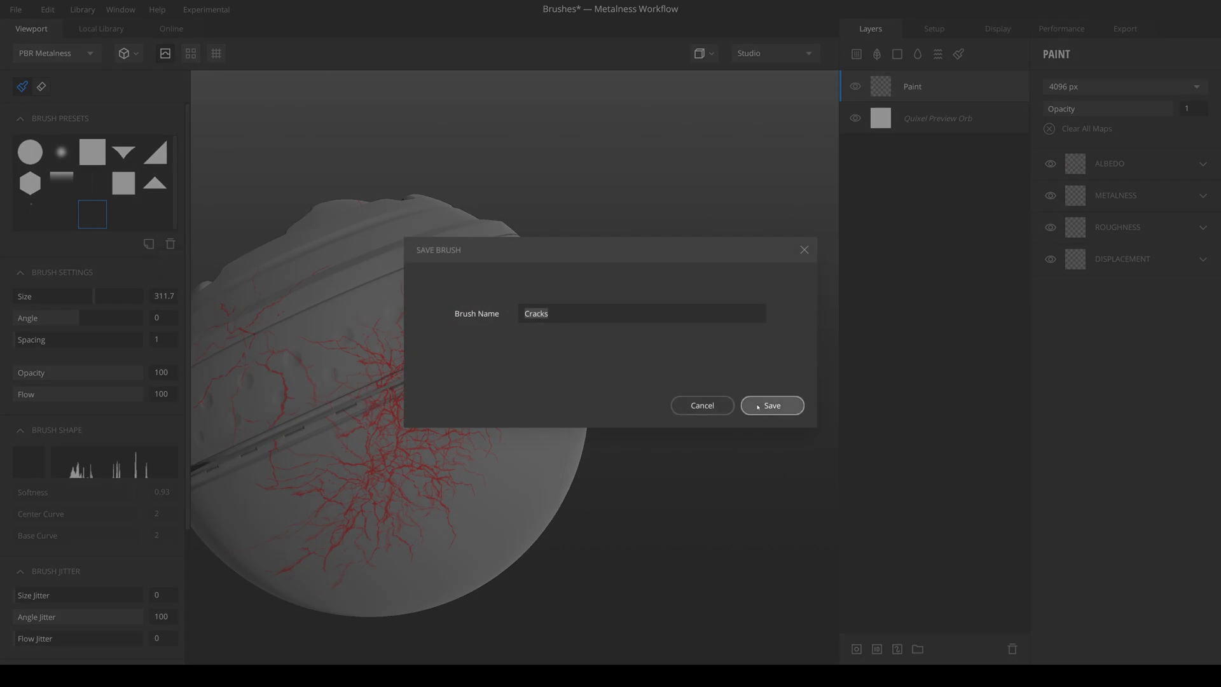
left_click(758, 407)
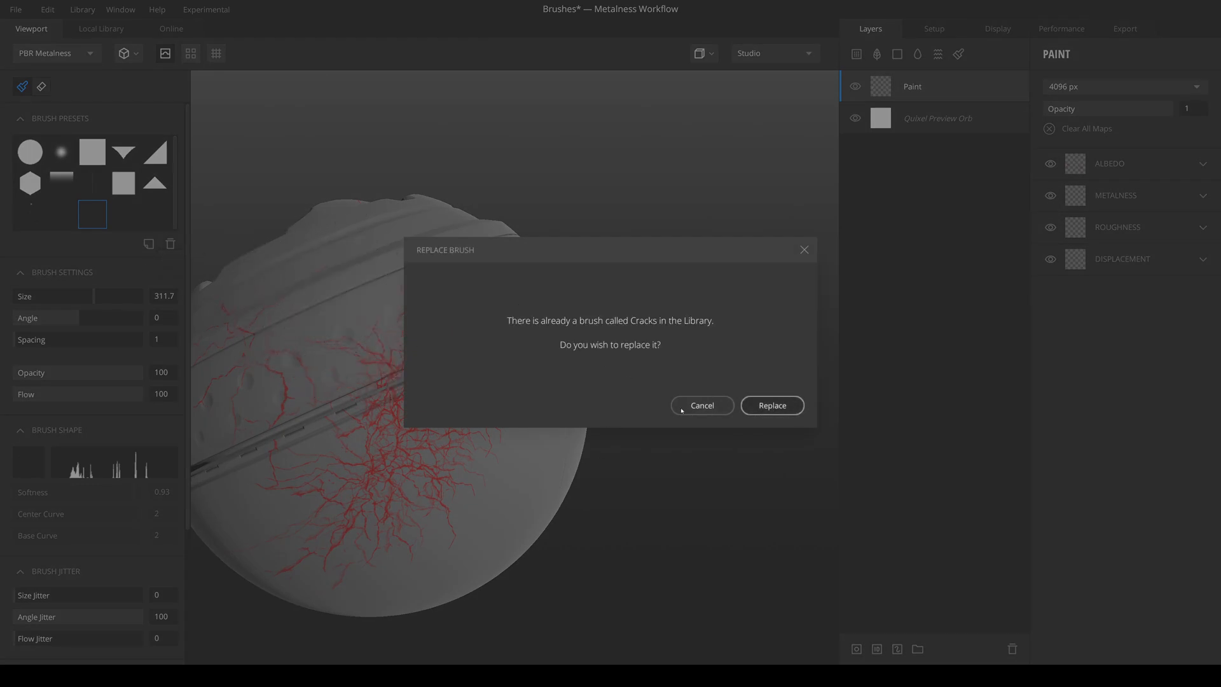
key("Return")
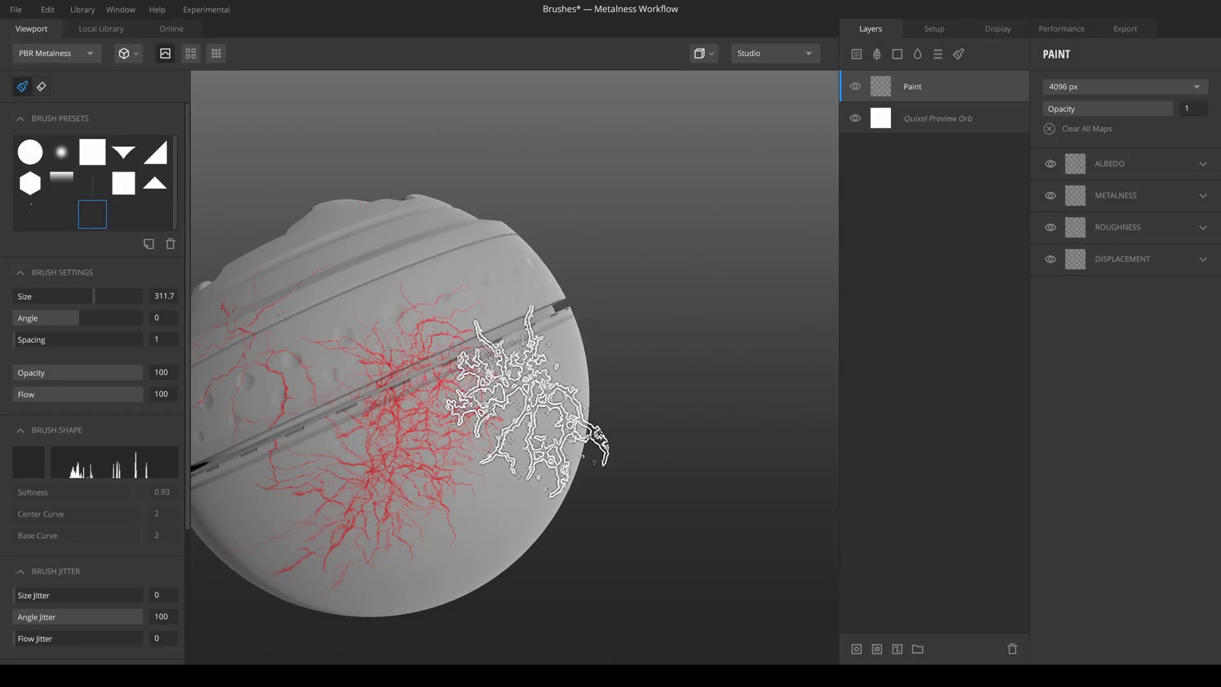
Step: Turn the orb to a clean side and raise the brush Opacity before painting new cracks
mouse_move(545, 381)
left_mouse_down("alt")
mouse_move(549, 420)
mouse_move(559, 396)
left_mouse_up("alt")
mouse_move(627, 437)
left_mouse_down("alt")
mouse_move(477, 532)
mouse_move(527, 494)
mouse_move(477, 411)
mouse_move(572, 411)
left_mouse_up("alt")
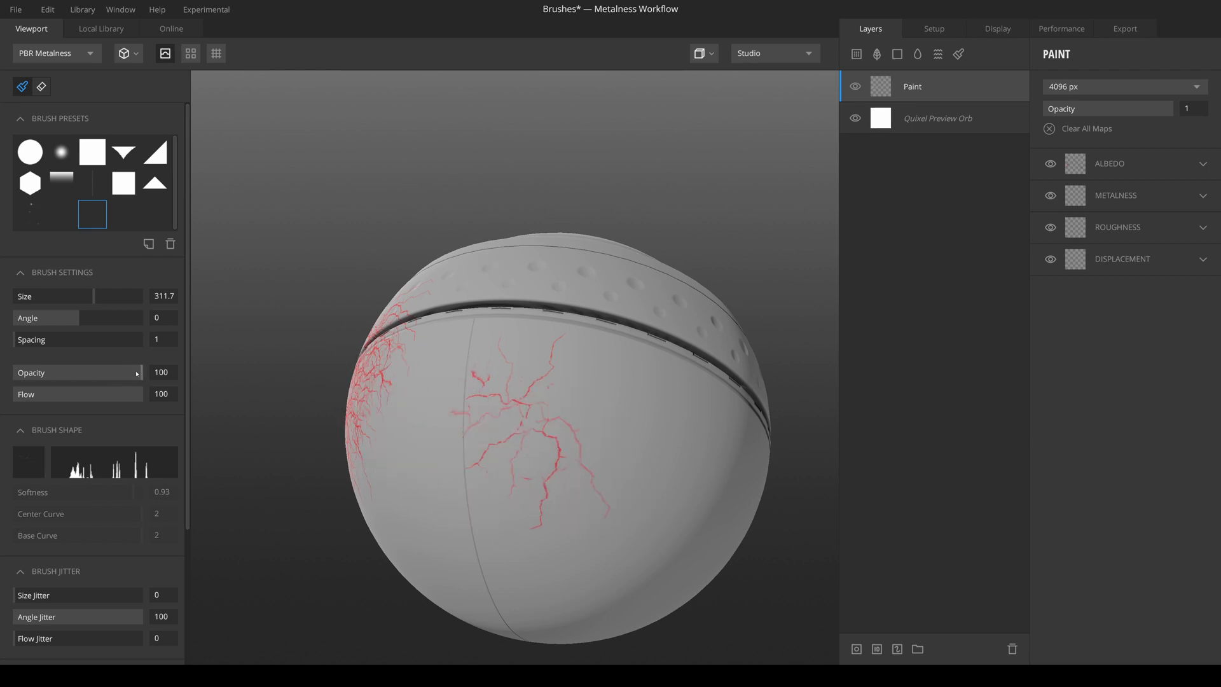
mouse_move(136, 373)
left_mouse_down()
mouse_move(97, 377)
mouse_move(166, 373)
left_mouse_up()
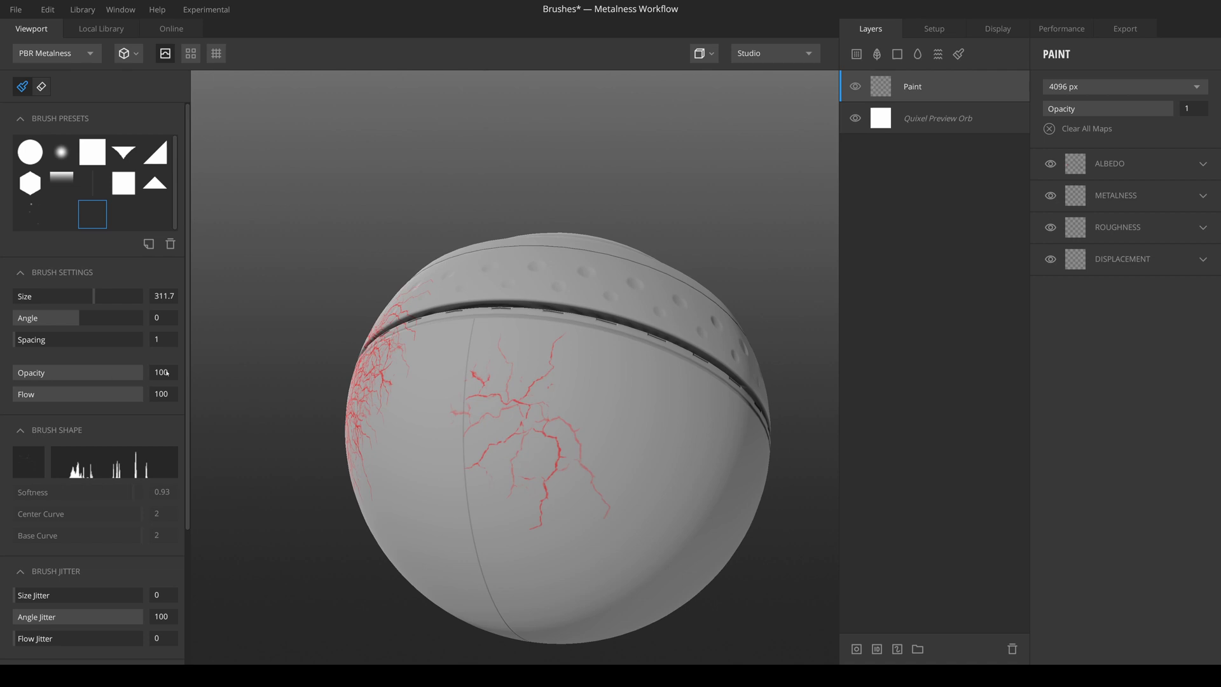